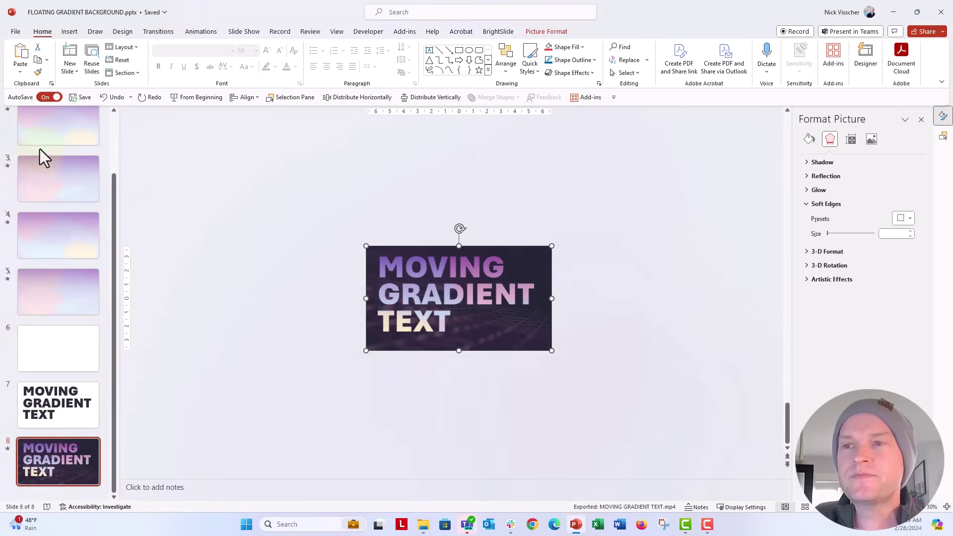
Go to slide 1 and inspect the cyan, red, blue and yellow blurred blobs.
scroll(39, 149, "up", 5)
left_click(44, 151)
left_click(50, 203)
left_click(55, 156)
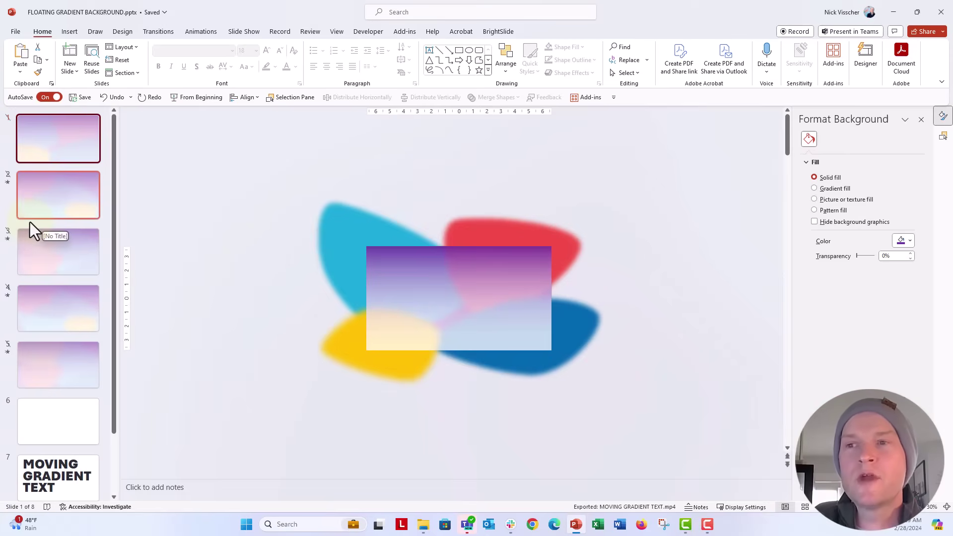
left_click(336, 238)
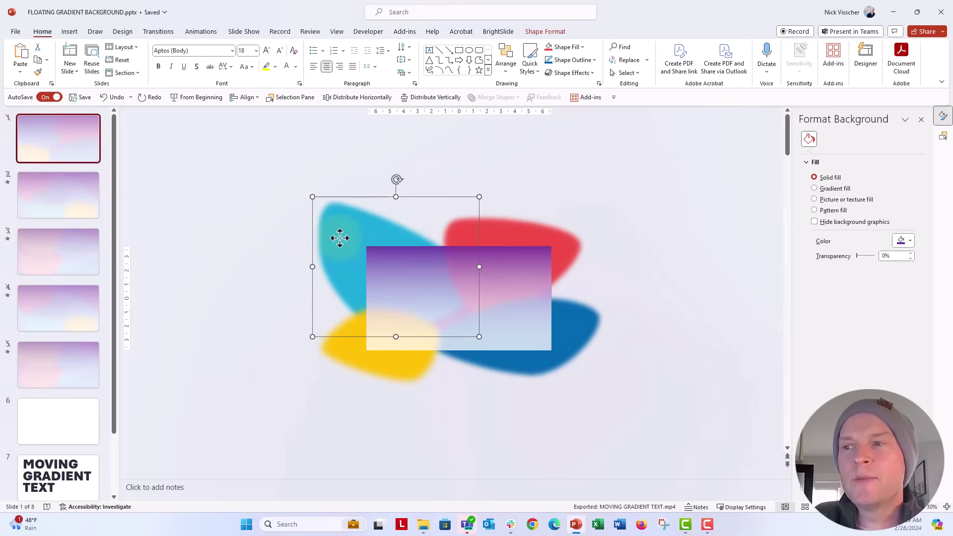
left_click(501, 250)
left_click(561, 351)
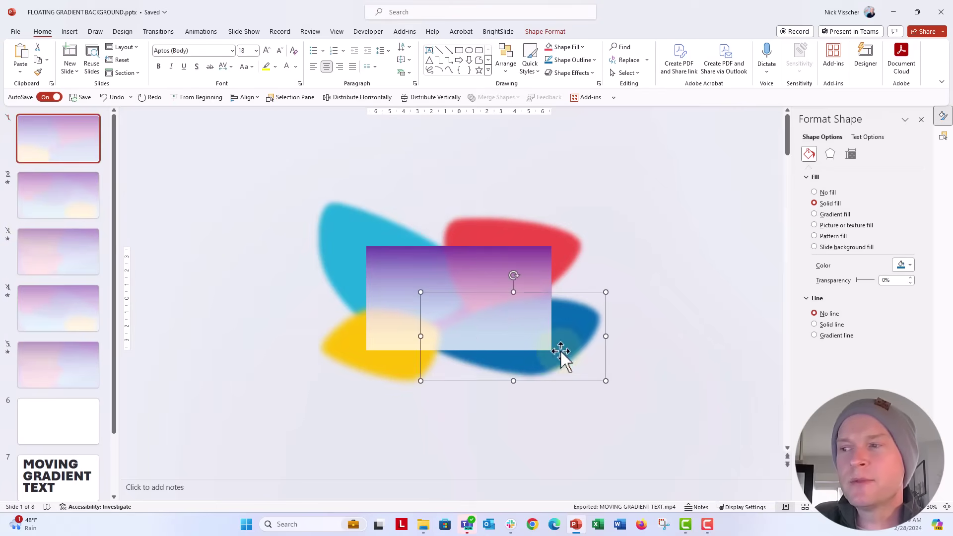
left_click(356, 357)
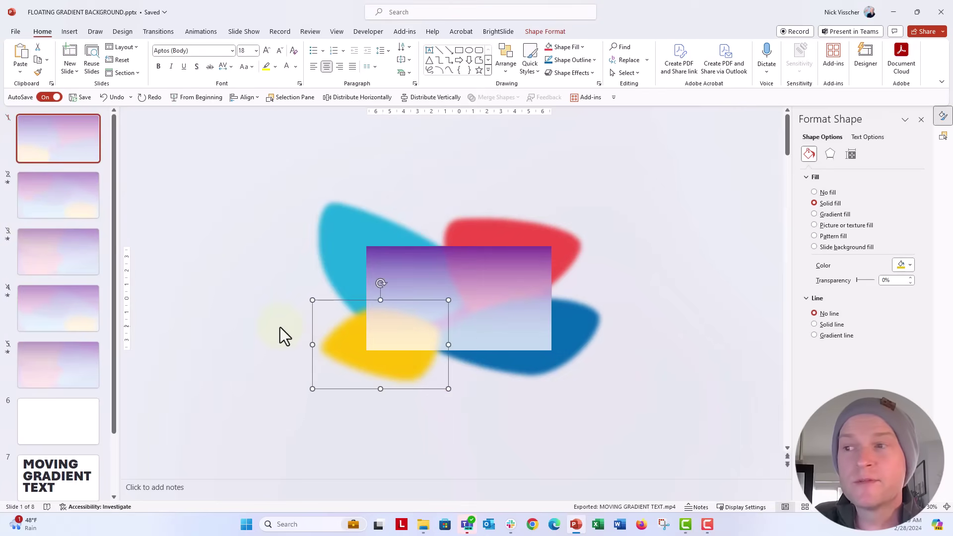
Nudge the gradient rectangle slightly higher on slide 1, then deselect it.
left_click(408, 266)
mouse_move(408, 266)
left_mouse_down()
mouse_move(463, 278)
mouse_move(416, 229)
mouse_move(404, 232)
mouse_move(410, 262)
left_mouse_up()
left_click(287, 313)
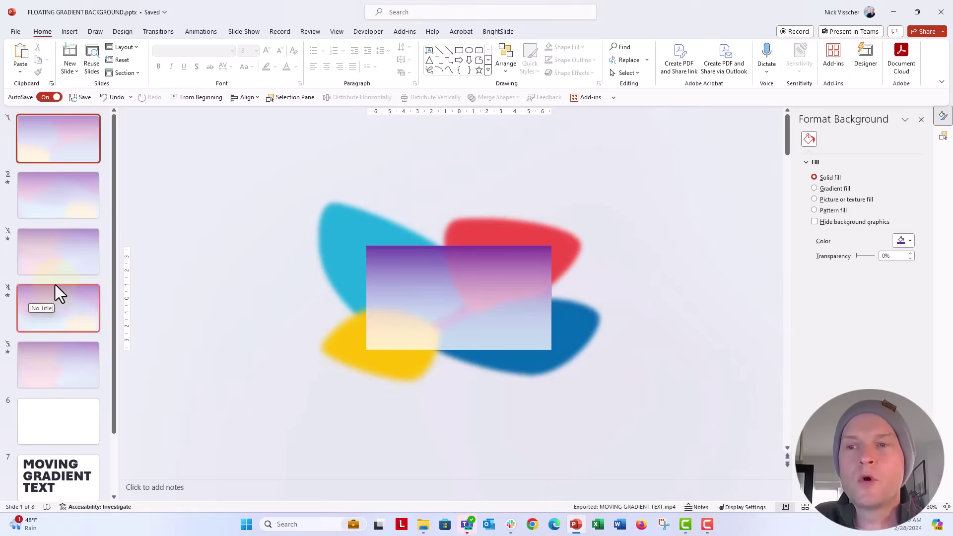
Insert an oval on blank slide 6 and enlarge it into a circle.
left_click(50, 416)
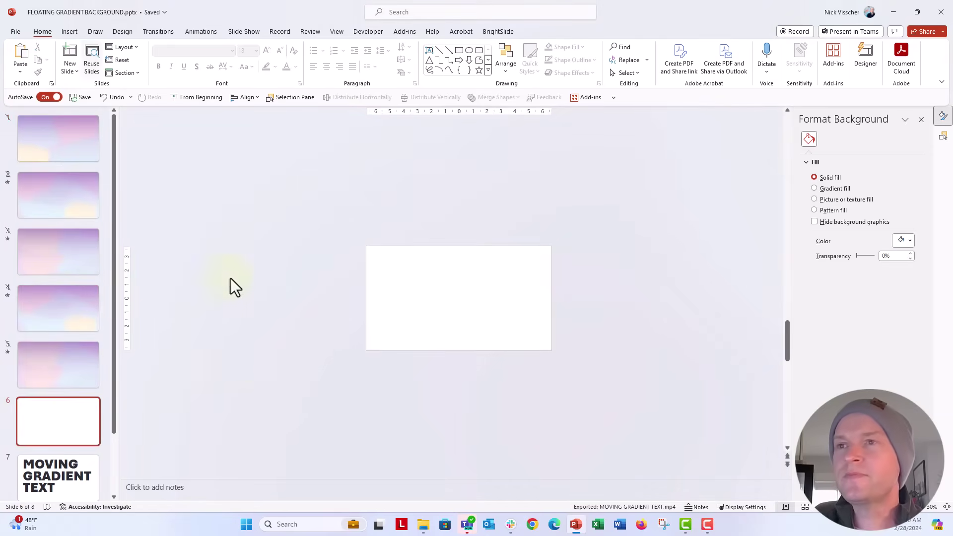
left_click(66, 31)
left_click(224, 74)
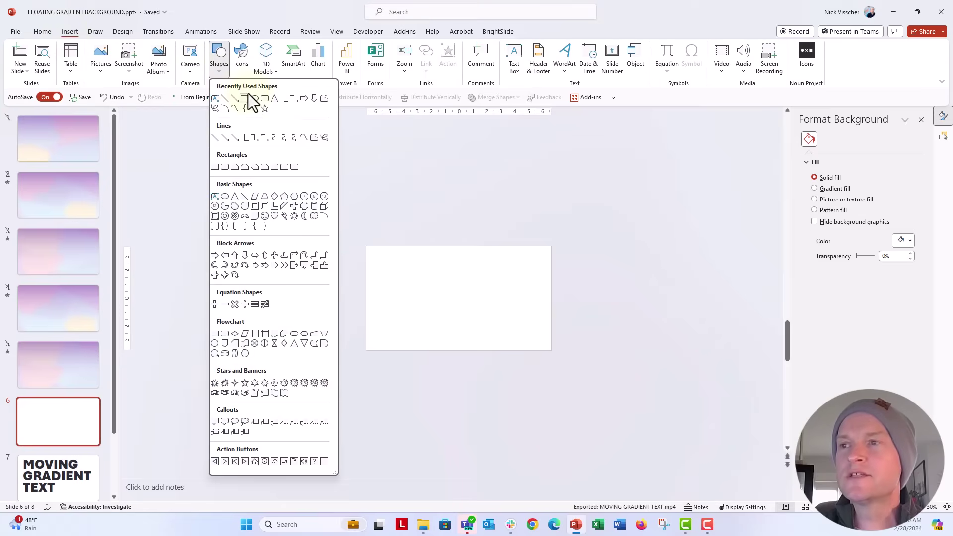
left_click(253, 100)
left_click(385, 253)
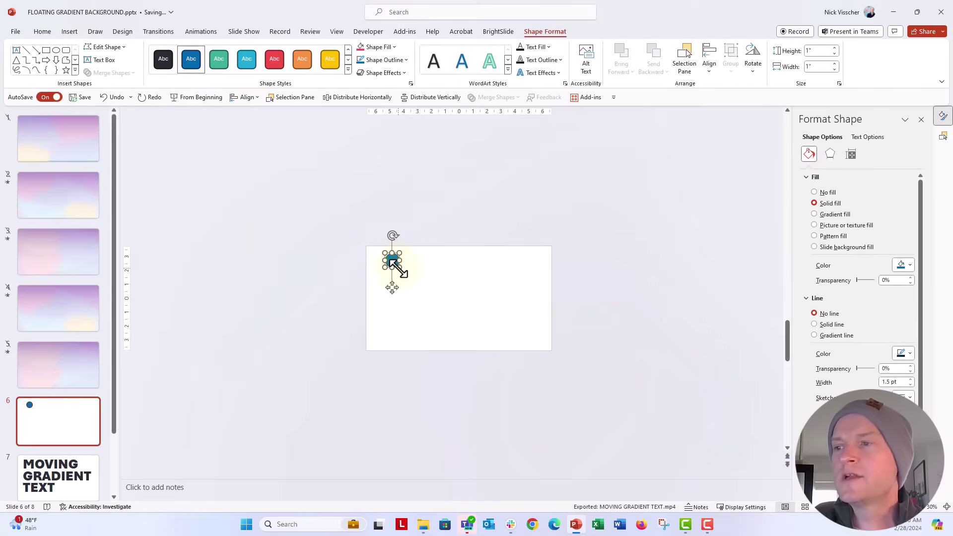
mouse_move(399, 267)
left_mouse_down()
mouse_move(462, 320)
mouse_move(392, 281)
left_mouse_up()
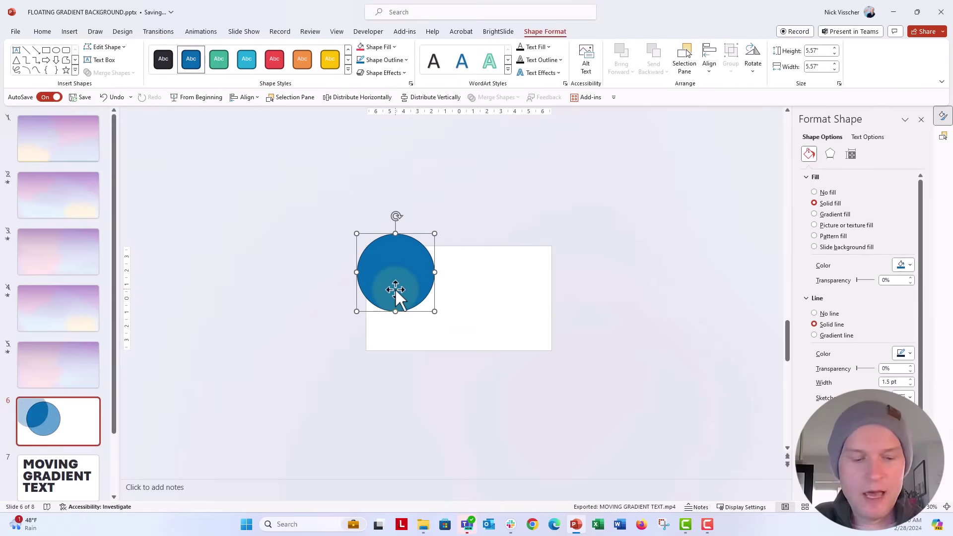
Edit the circle's points to stretch it into a teardrop blob.
right_click(391, 271)
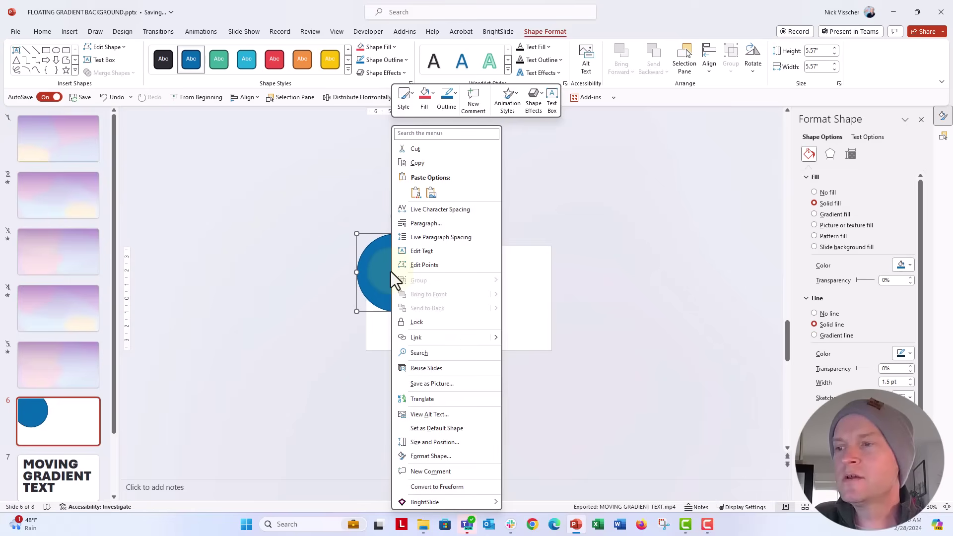
left_click(430, 266)
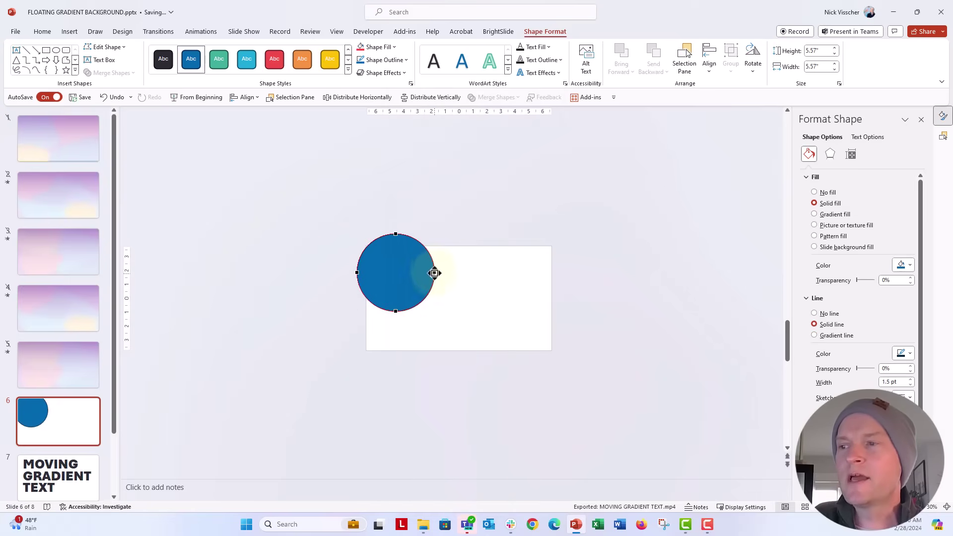
left_click_drag(435, 273, 474, 281)
left_click_drag(395, 311, 535, 319)
Duplicate the teardrop, shrink the copy, and pull its top point upward.
key("ctrl+d")
left_click_drag(493, 245, 509, 263)
right_click(519, 264)
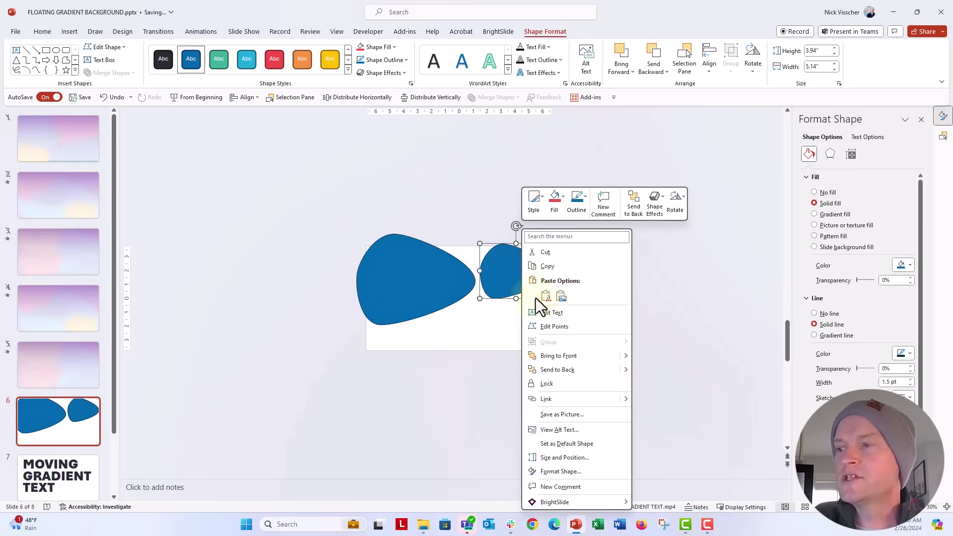
left_click(549, 326)
left_click_drag(504, 244, 531, 210)
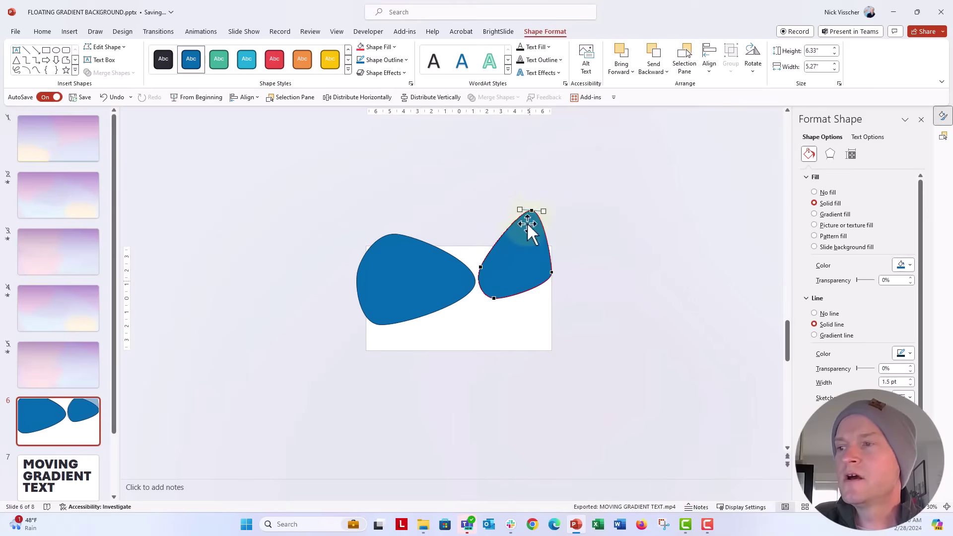
left_click(495, 317)
Duplicate the small teardrop, enlarge it onto the left blob, and reshape it wide and flat.
key("ctrl+d")
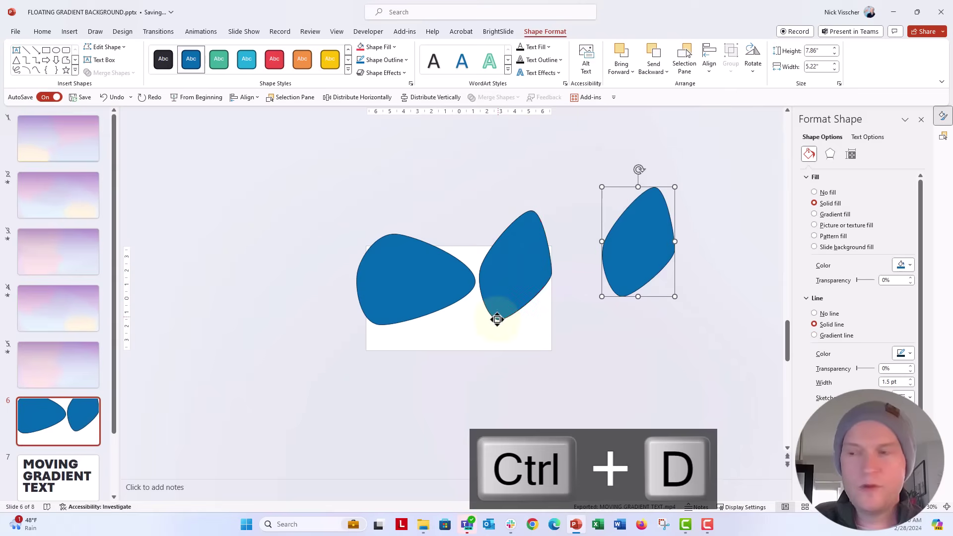
left_click_drag(502, 323, 373, 310)
left_click_drag(423, 409, 433, 383)
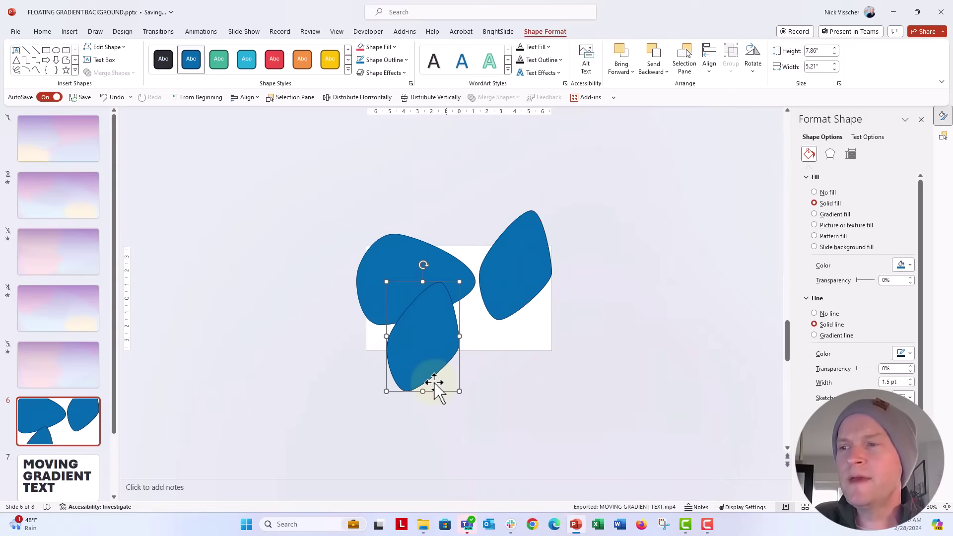
right_click(440, 343)
left_click(471, 161)
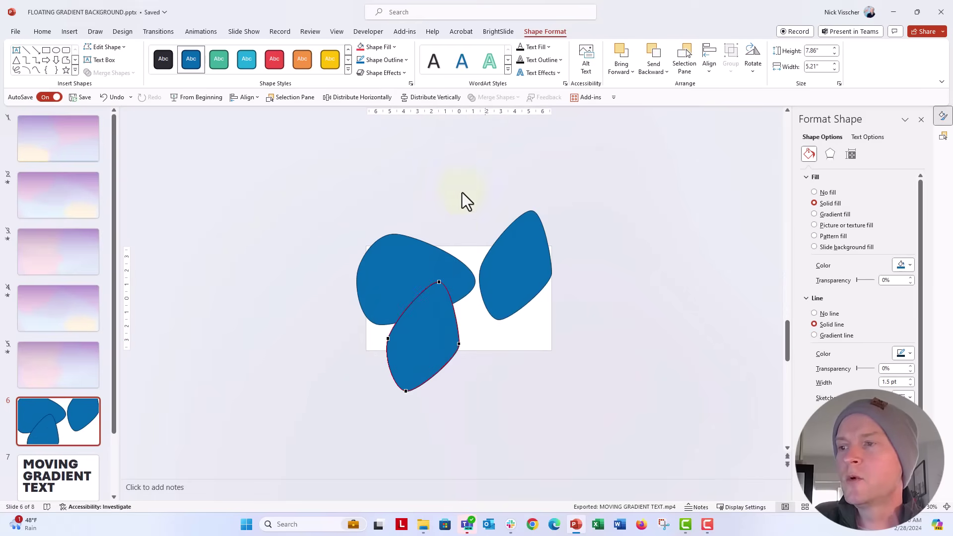
left_click_drag(439, 282, 466, 314)
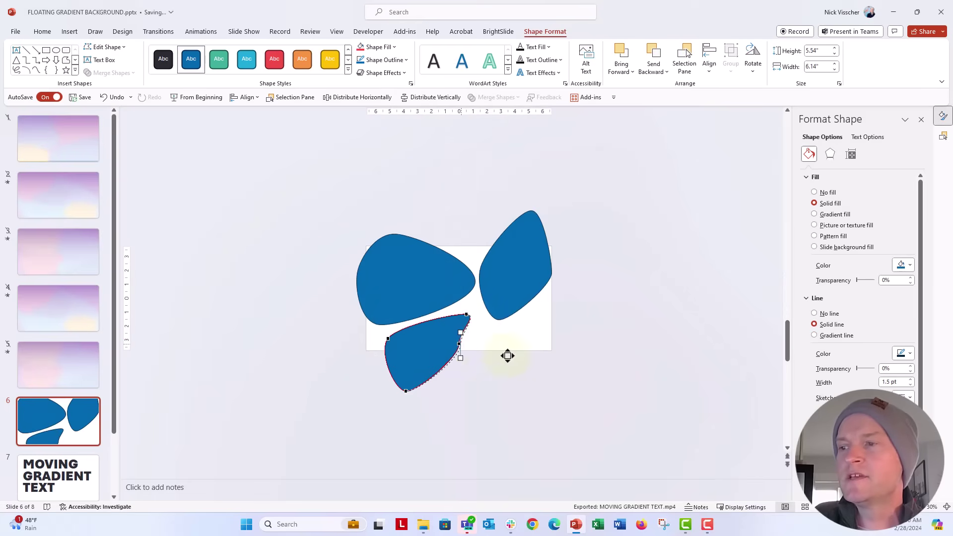
left_click_drag(507, 356, 520, 356)
left_click_drag(388, 338, 354, 334)
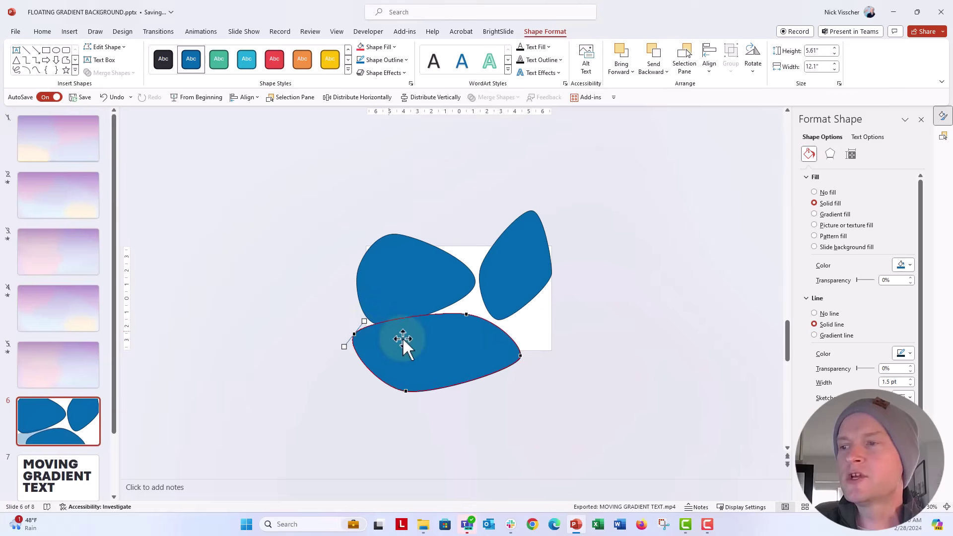
Duplicate the wide blob and arrange the copies overlapping to the right.
key("ctrl+d")
left_click_drag(306, 432, 548, 304)
left_click_drag(519, 257, 483, 248)
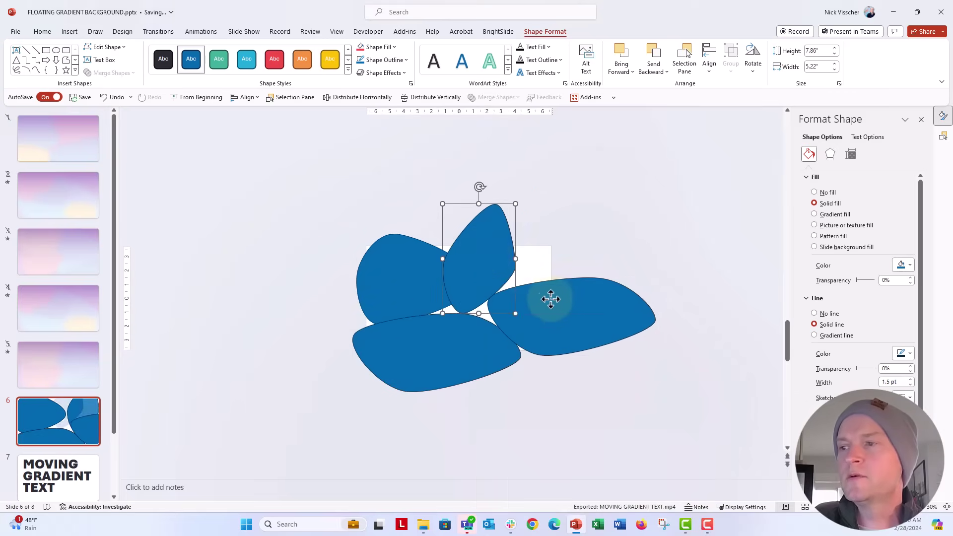
left_click_drag(550, 299, 531, 282)
Set the slide 6 background colour to dark navy.
left_click(531, 251)
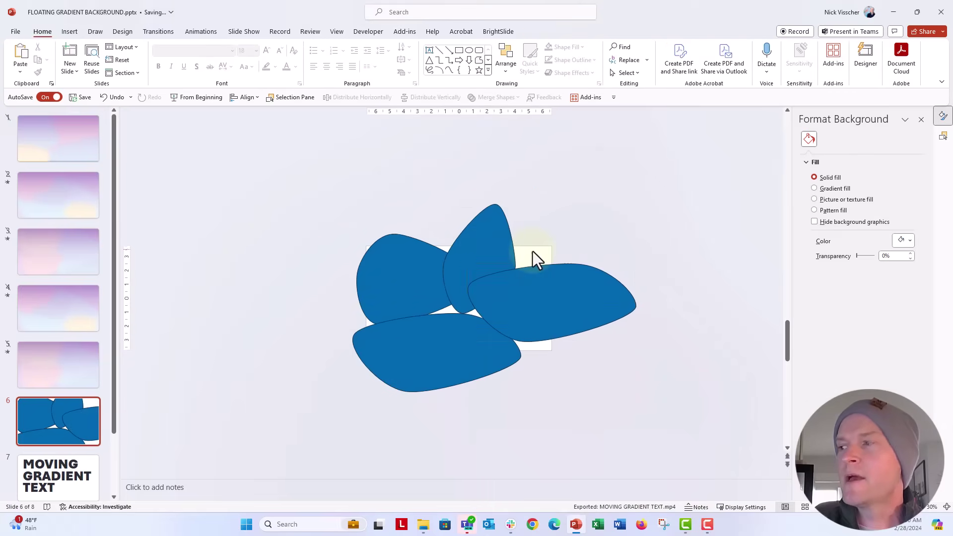
left_click(911, 241)
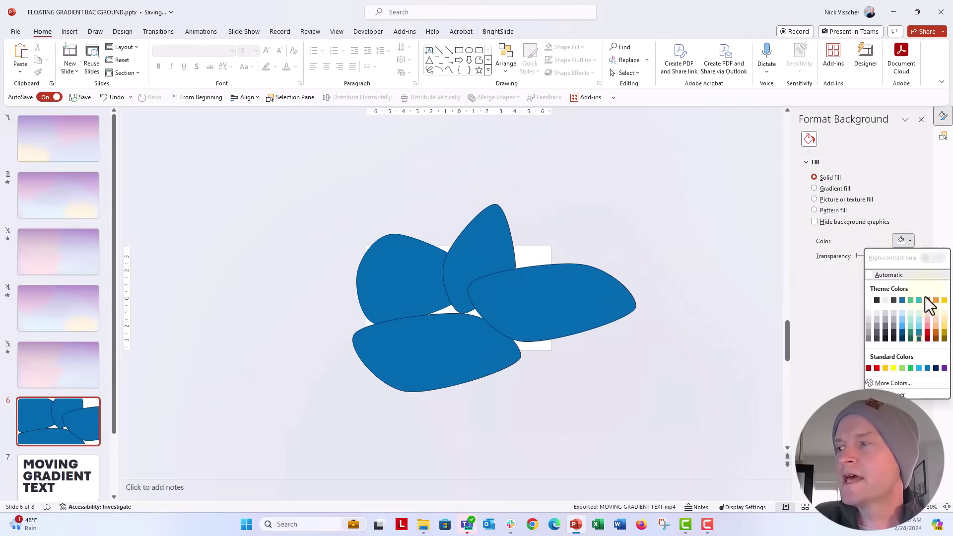
left_click(941, 368)
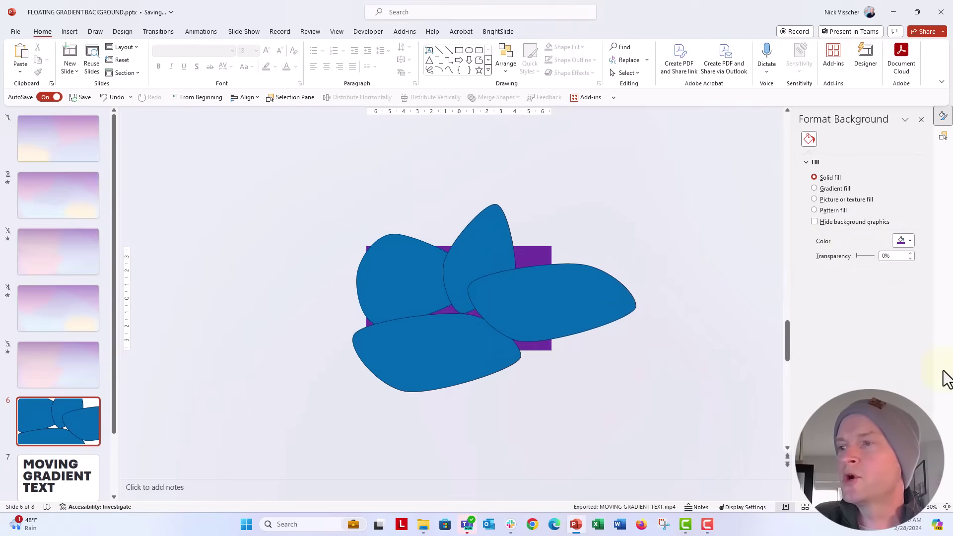
left_click(902, 242)
left_click(901, 299)
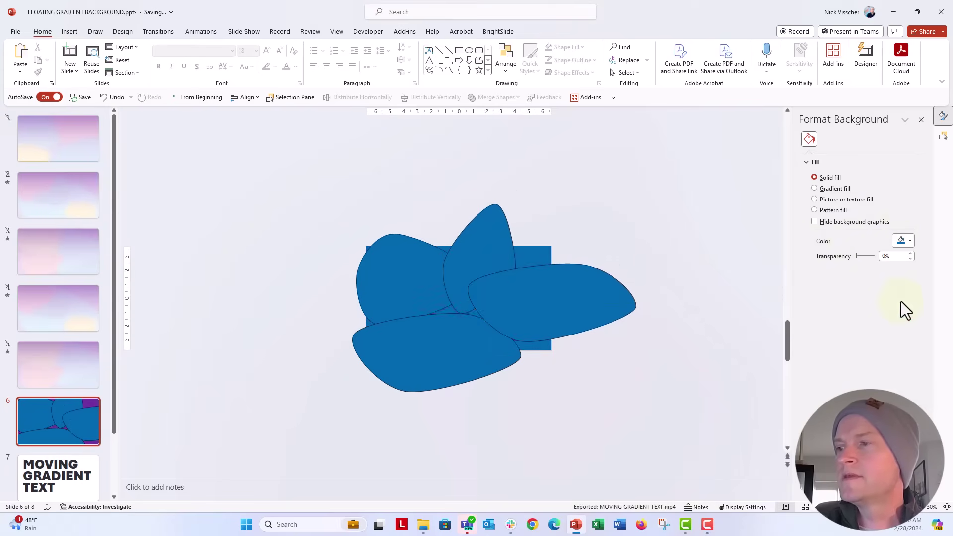
left_click(902, 242)
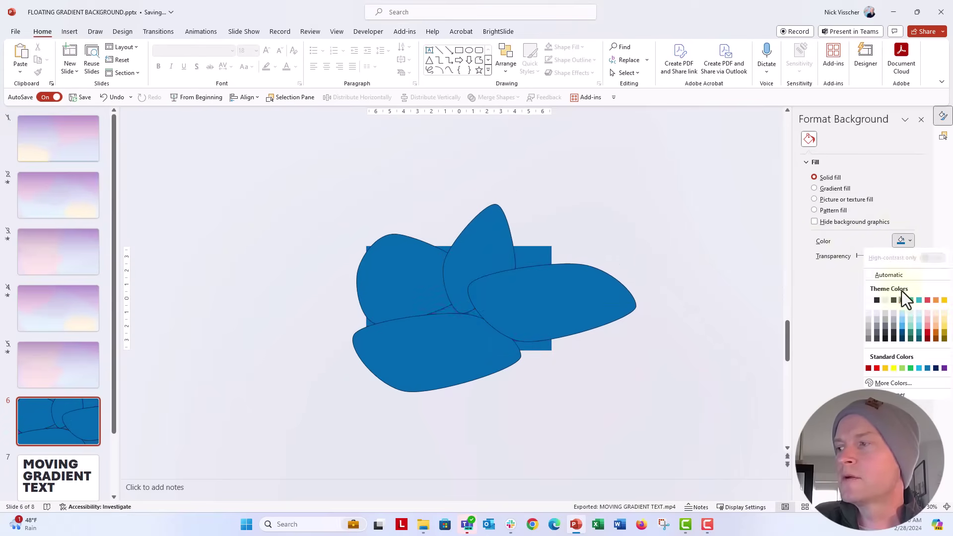
left_click(902, 340)
Fill the blobs yellow, red, light blue and orange, placing cyan on top and orange below.
left_click(408, 273)
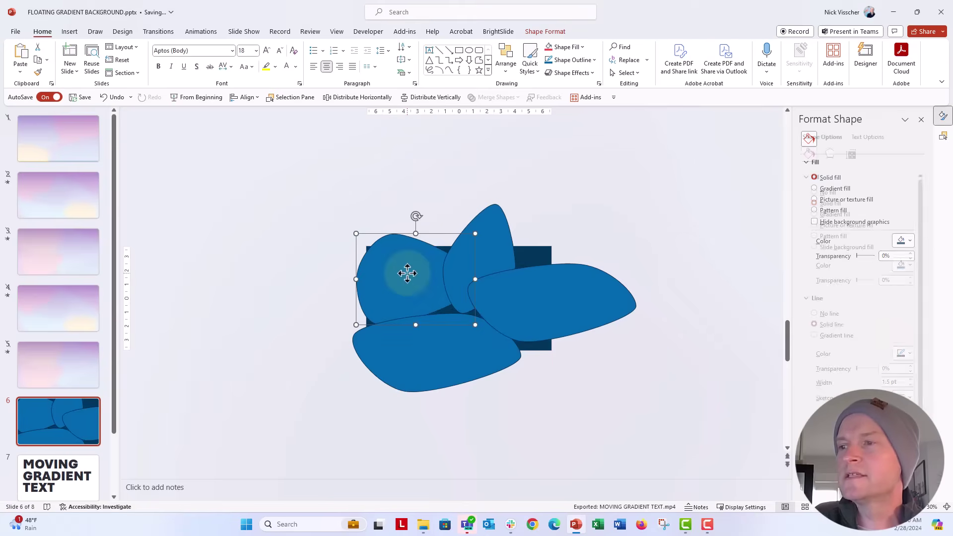
left_click(544, 34)
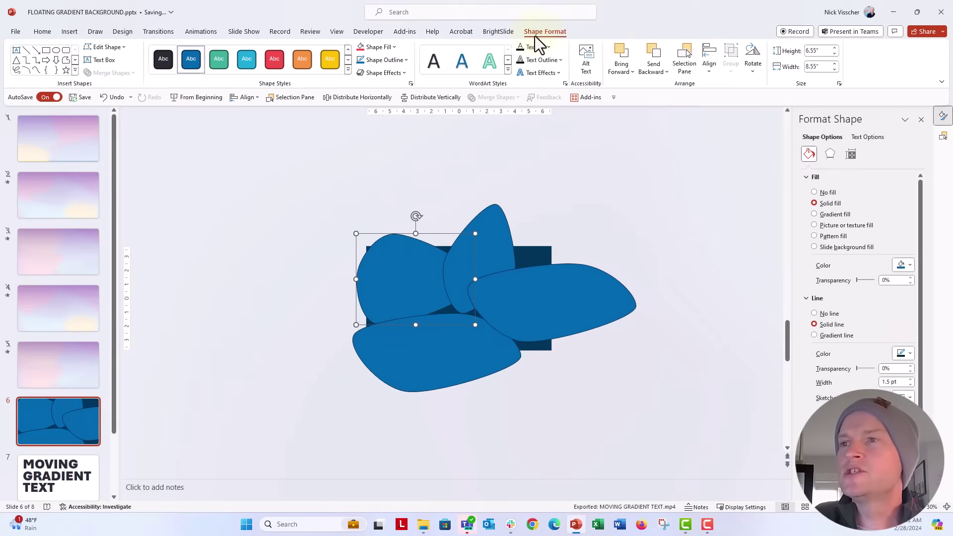
left_click(329, 61)
left_click(504, 305)
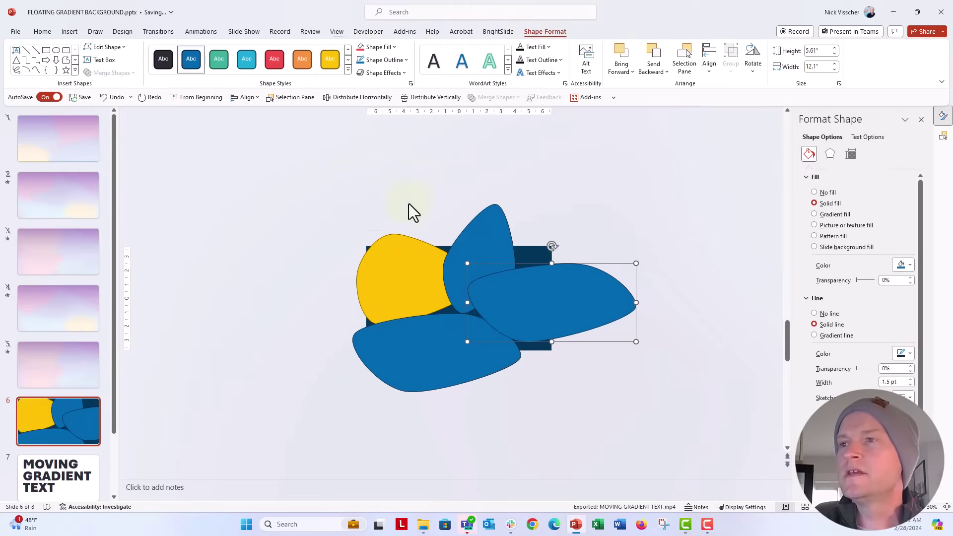
left_click(274, 60)
left_click(448, 347)
left_click(246, 60)
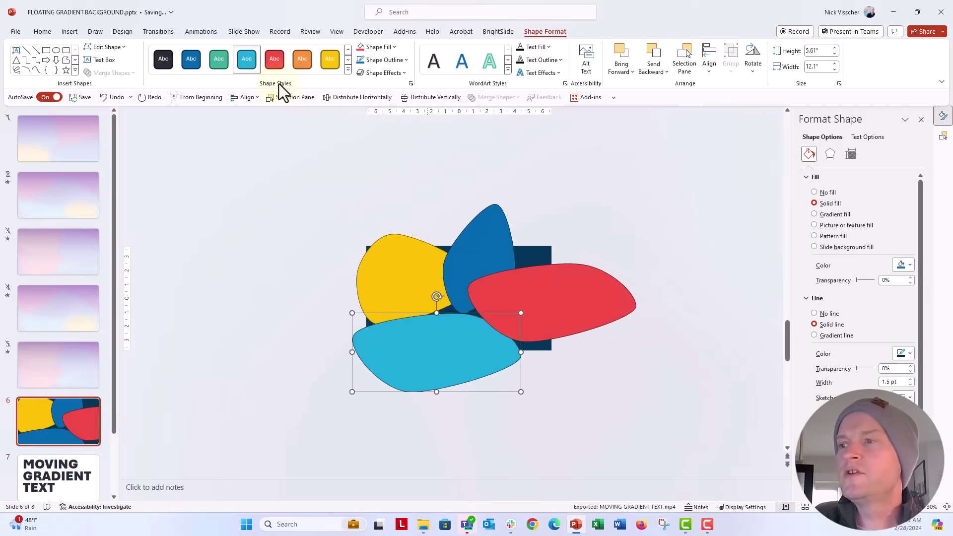
left_click(481, 226)
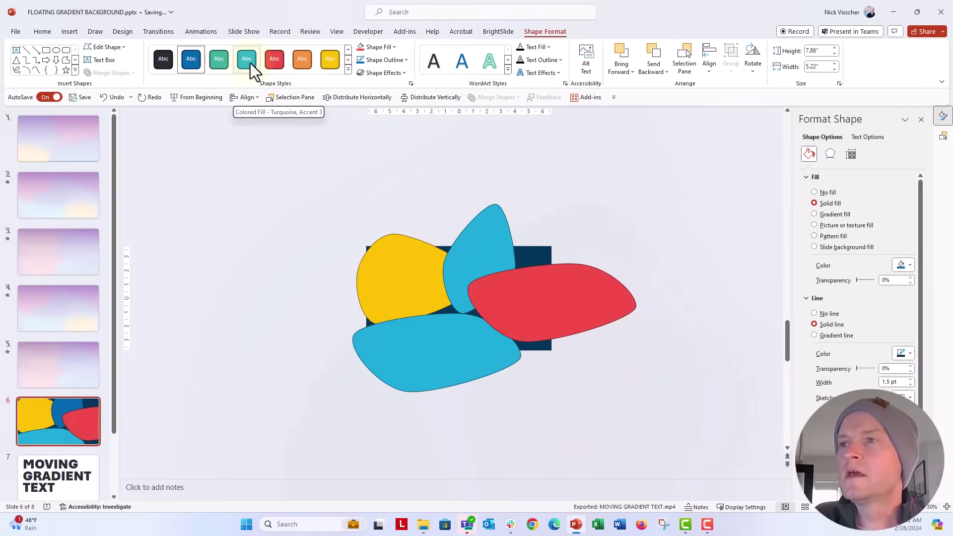
left_click(301, 61)
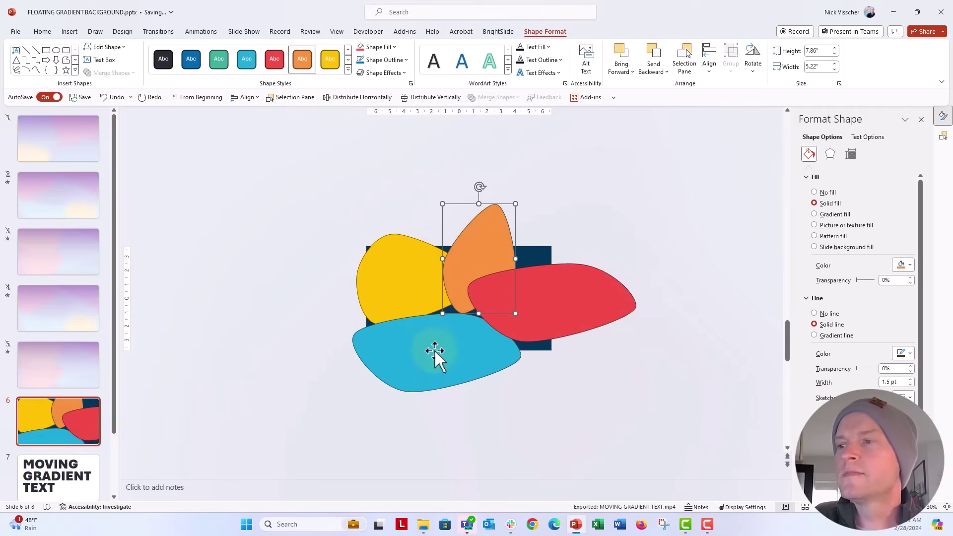
left_click_drag(435, 350, 489, 250)
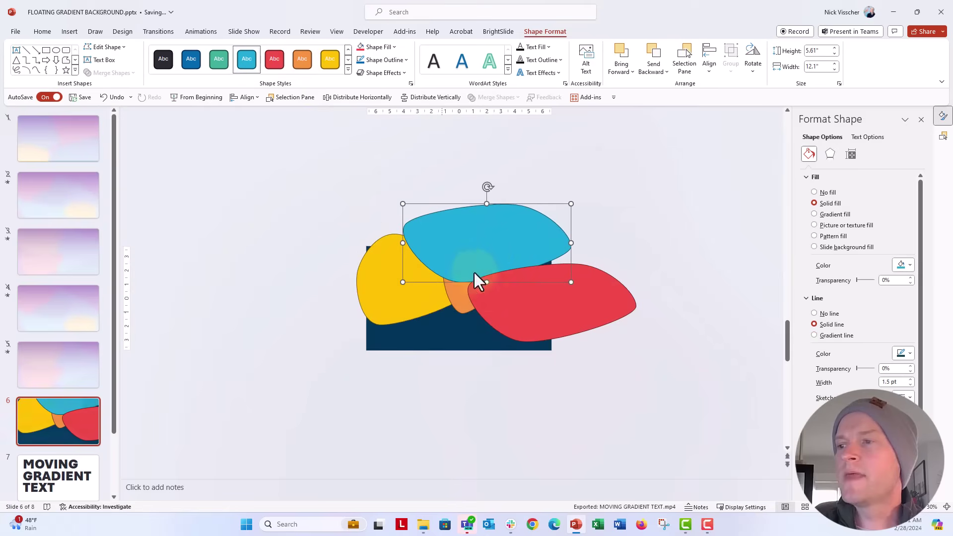
left_click_drag(456, 300, 420, 368)
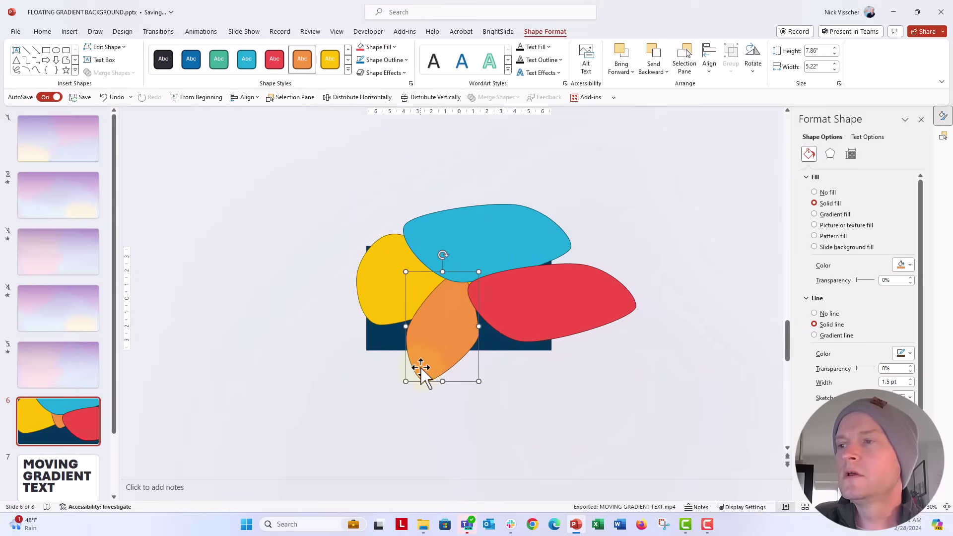
Select all four blobs and give them 38 pt soft edges.
left_click(516, 321, "shift")
left_click(478, 239, "shift")
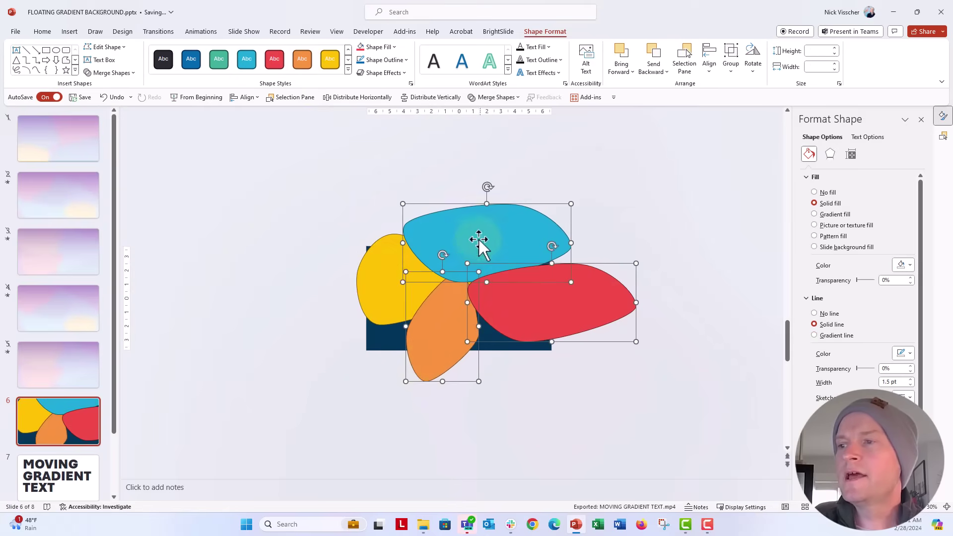
left_click(378, 269, "shift")
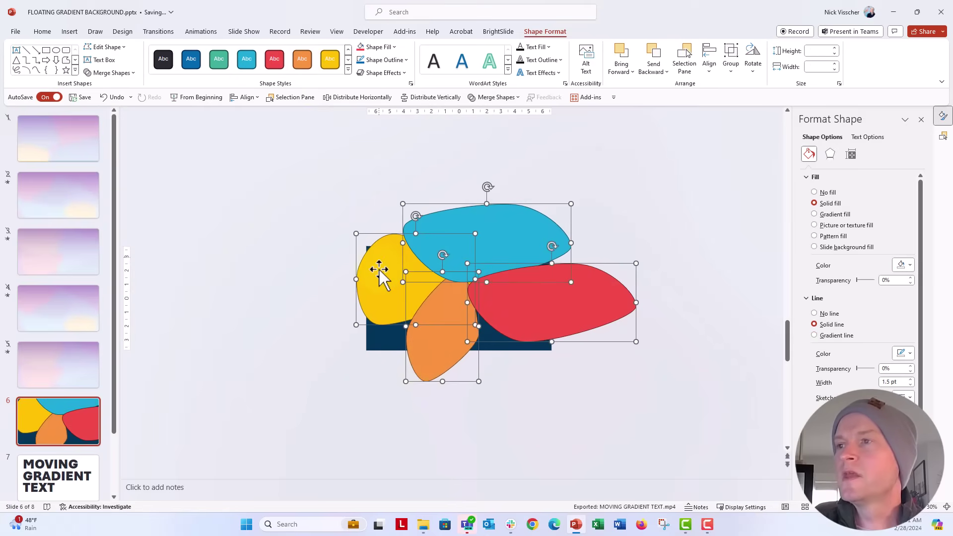
left_click(829, 155)
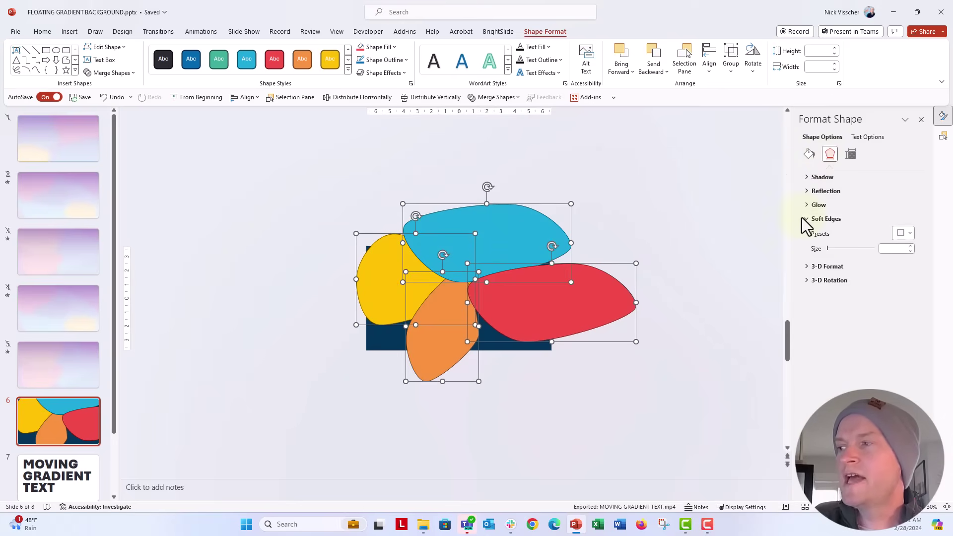
left_click_drag(827, 250, 844, 254)
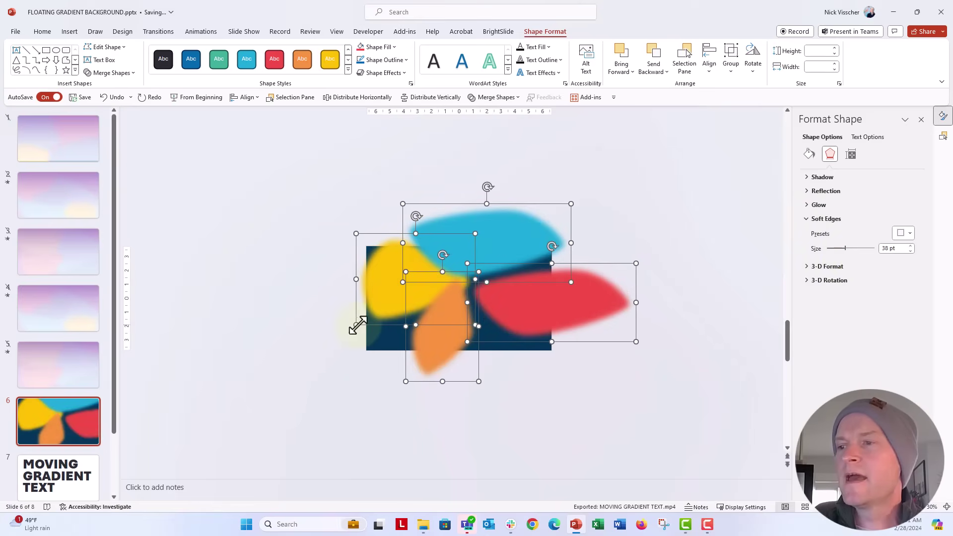
Enlarge the blurred blobs and shift the blue and orange ones into a looser layout.
left_click_drag(357, 326, 330, 337)
left_click(291, 377)
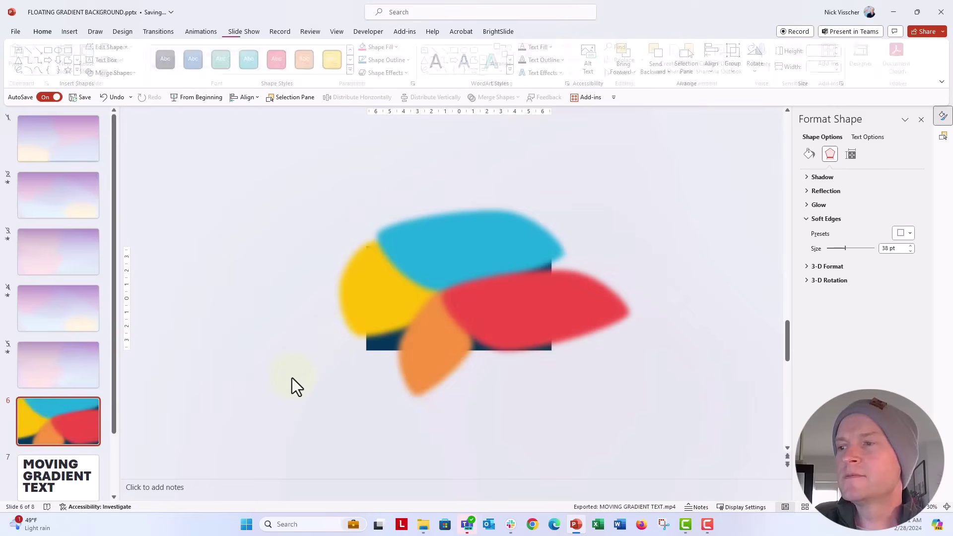
left_click(516, 292)
left_click_drag(473, 243, 496, 243)
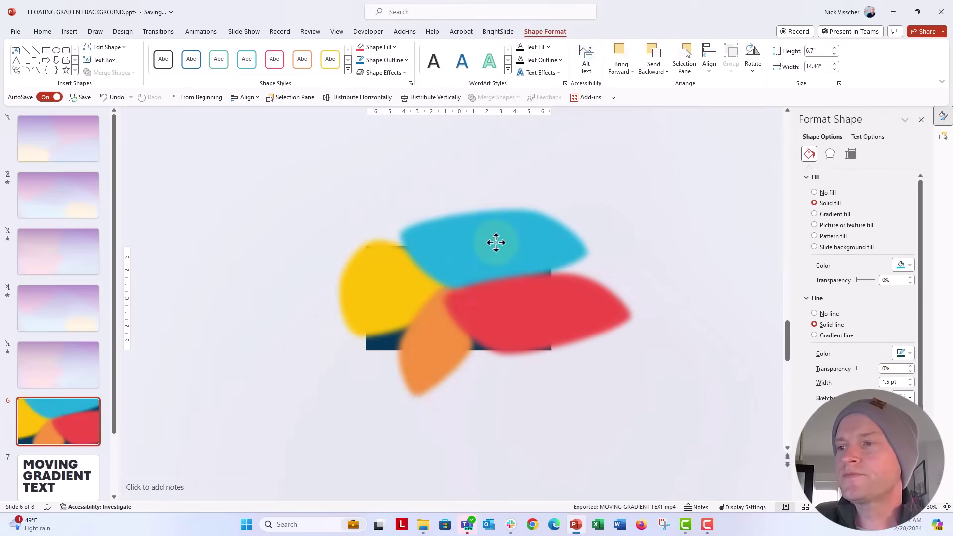
left_click_drag(414, 359, 380, 348)
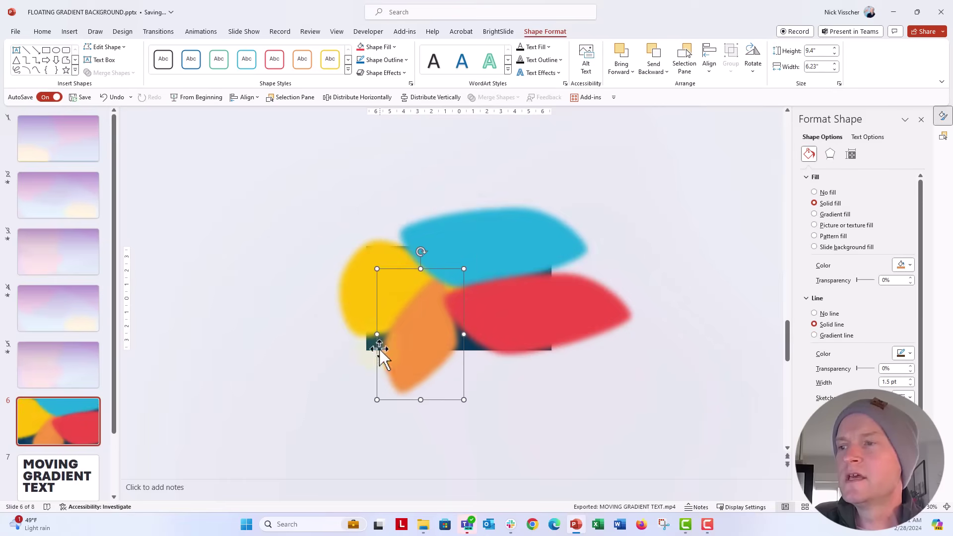
left_click(320, 359)
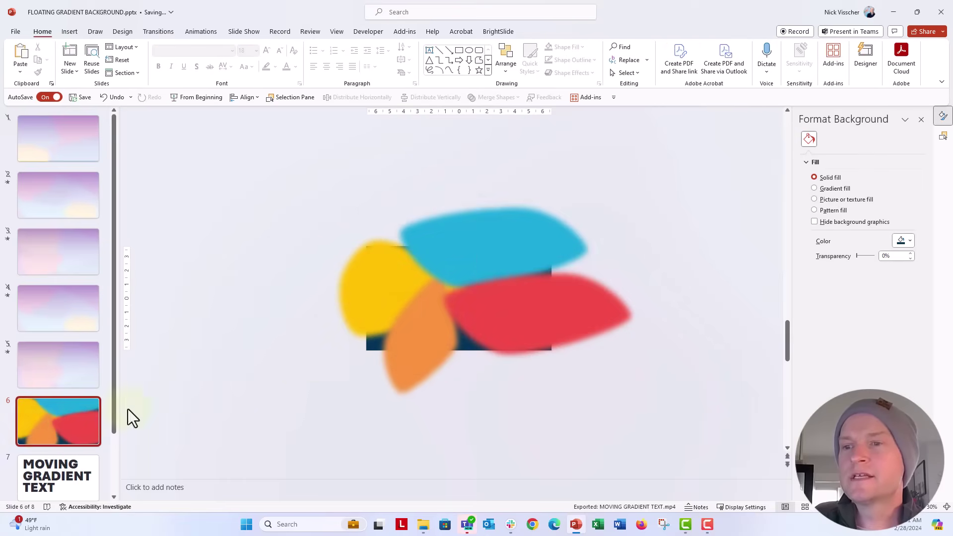
scroll(42, 431, "down", 1)
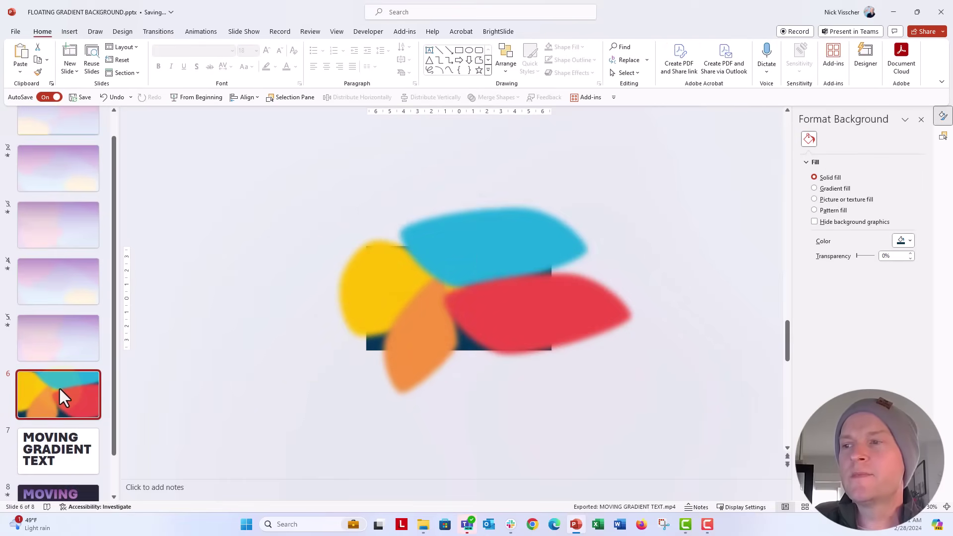
left_click_drag(58, 386, 80, 380)
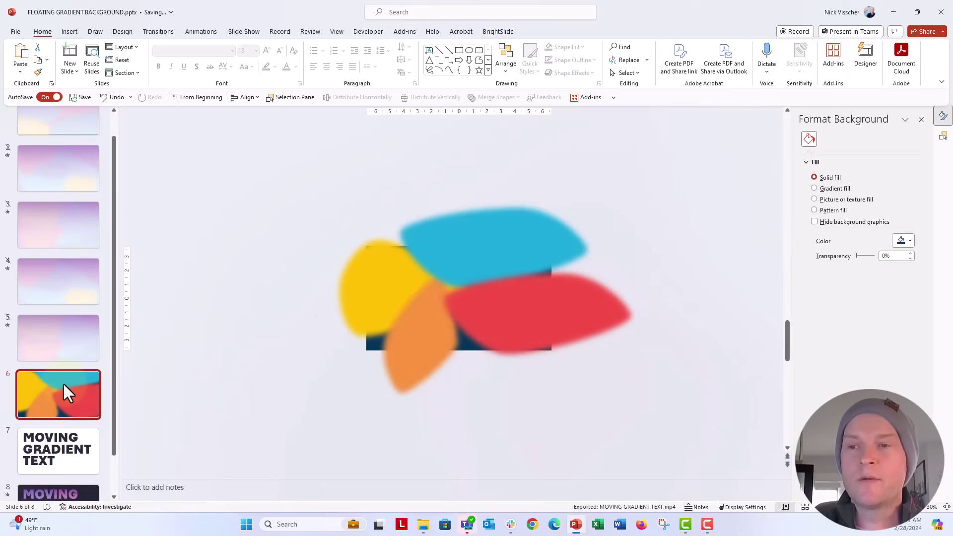
Duplicate slide 6 as slide 7 and move the yellow, red and orange blobs.
key("ctrl+d")
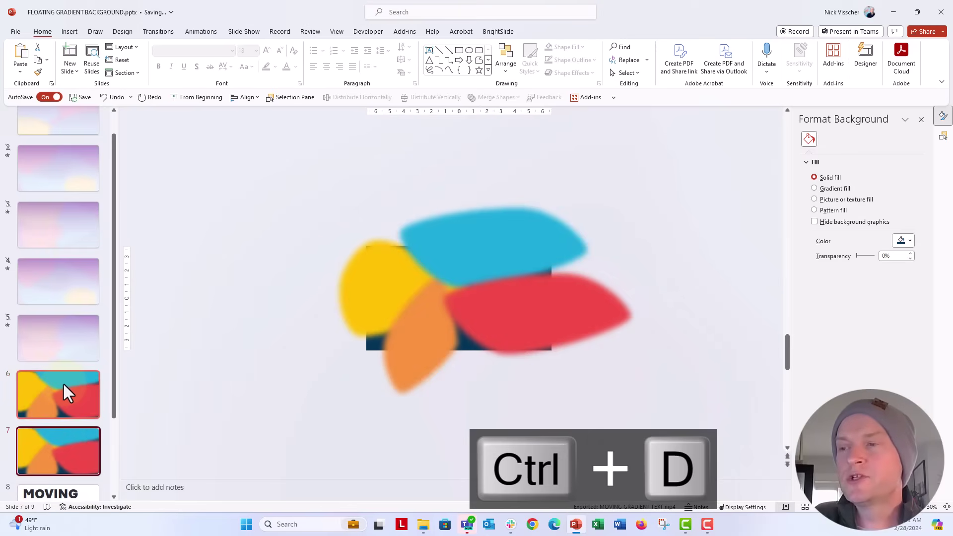
left_click(364, 263)
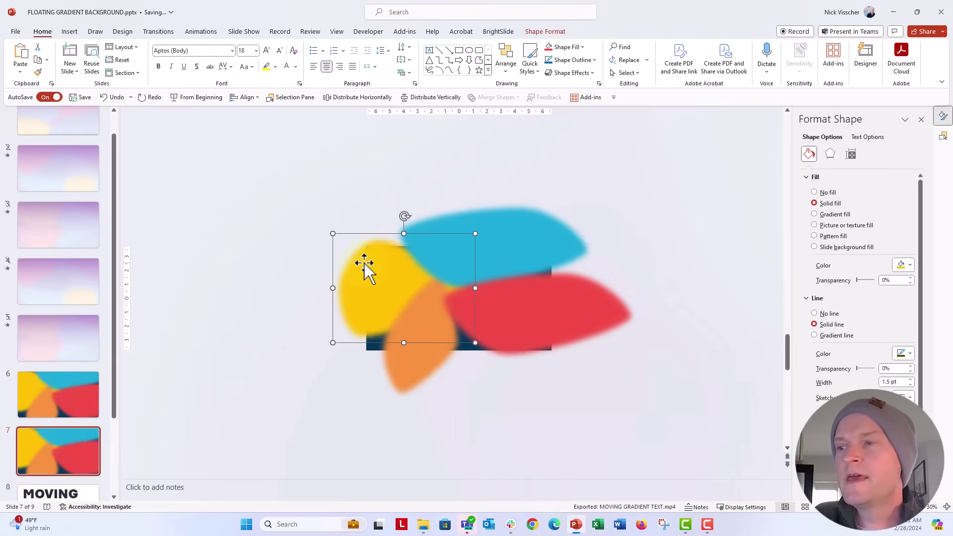
left_click_drag(365, 263, 496, 309)
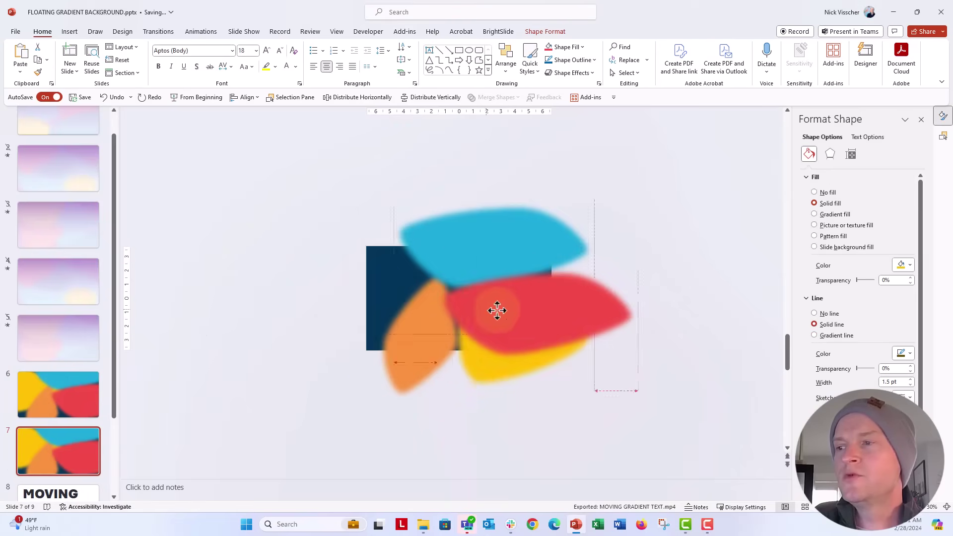
left_click_drag(615, 308, 478, 297)
left_click_drag(423, 364, 459, 281)
Shrink the red and blue blobs and enlarge the yellow and orange ones.
left_click(414, 268)
left_click(425, 322)
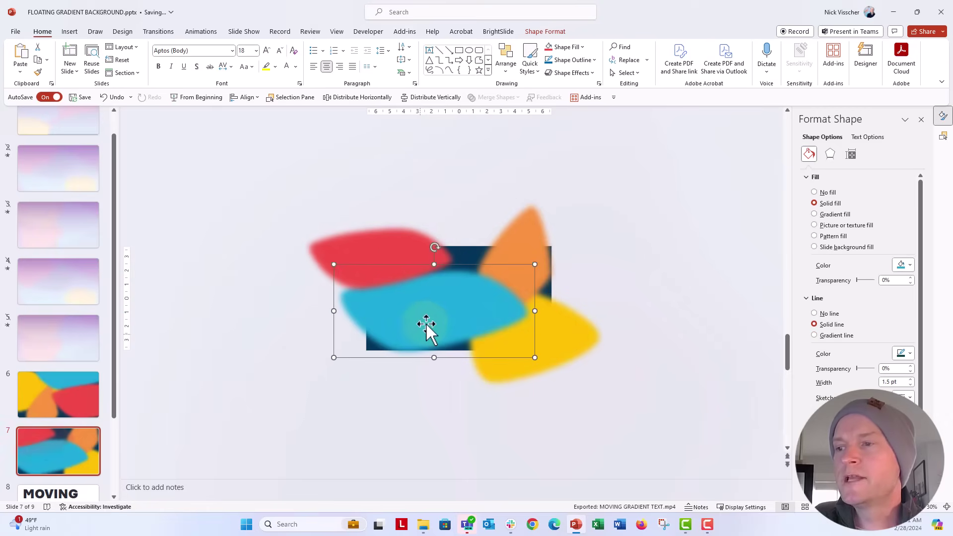
left_click_drag(333, 357, 379, 336)
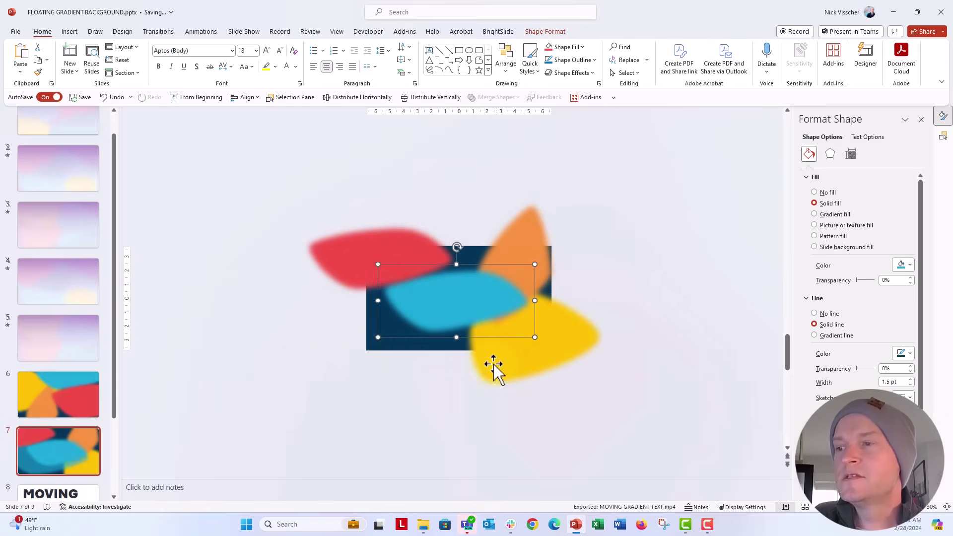
left_click(493, 366)
left_click_drag(471, 381, 405, 399)
left_click(507, 246)
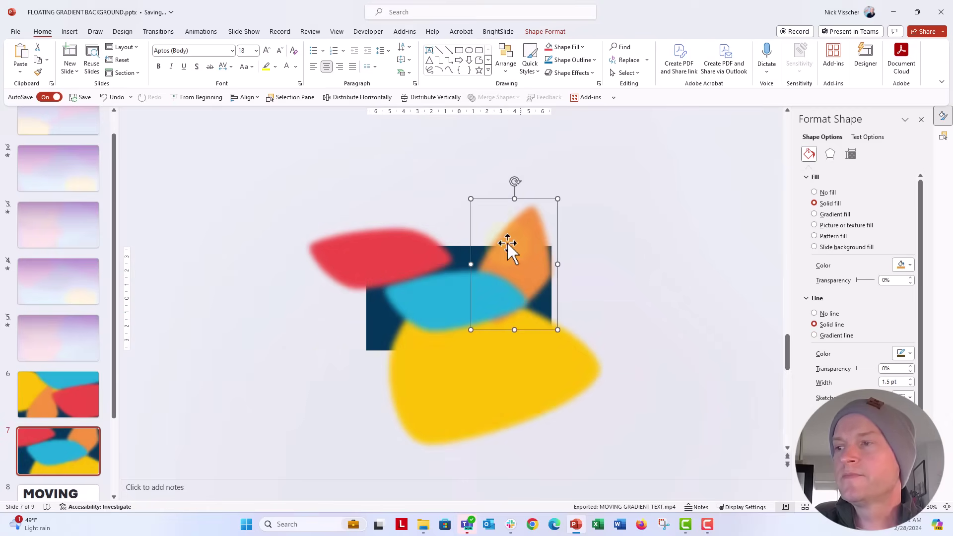
left_click_drag(471, 200, 441, 180)
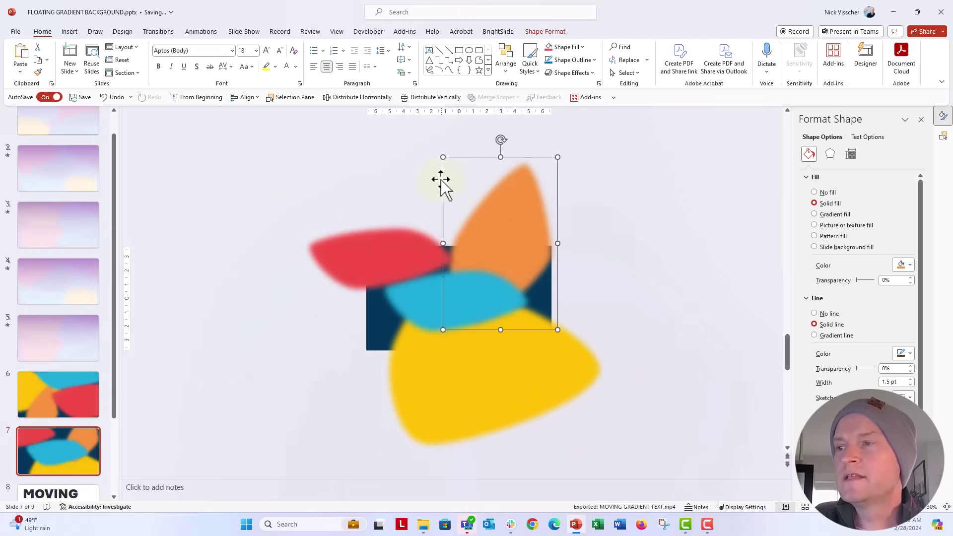
left_click(318, 332)
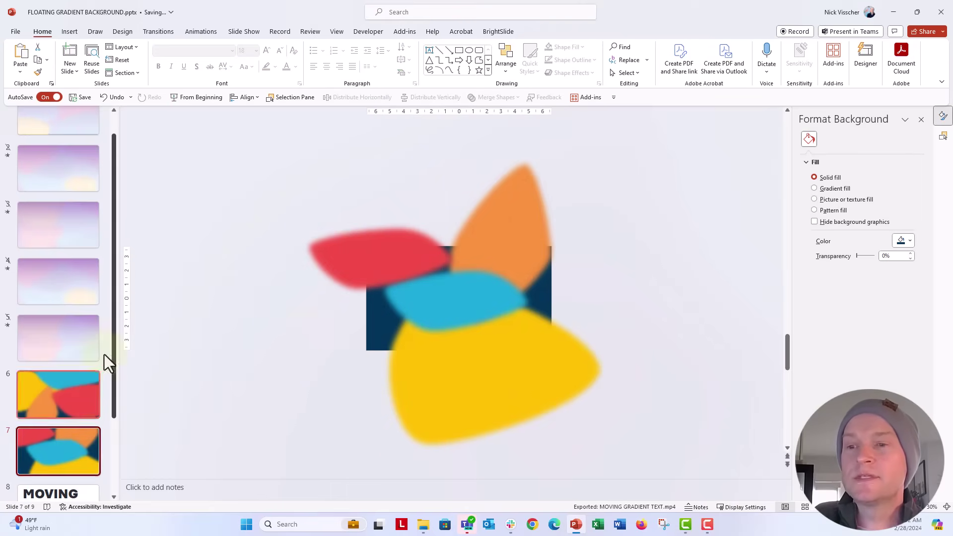
Apply a Morph transition with a 05.00 second duration to slide 7.
left_click(159, 32)
left_click(103, 60)
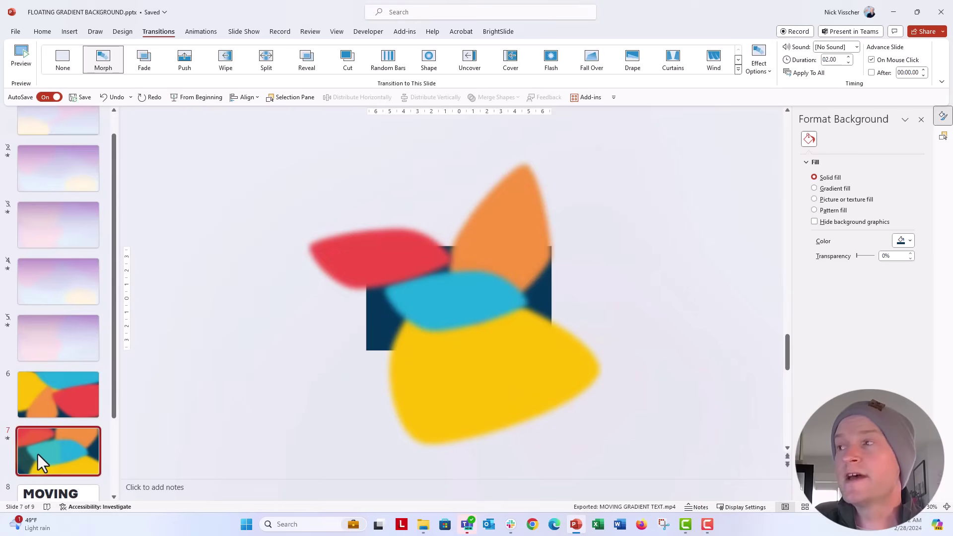
type("5")
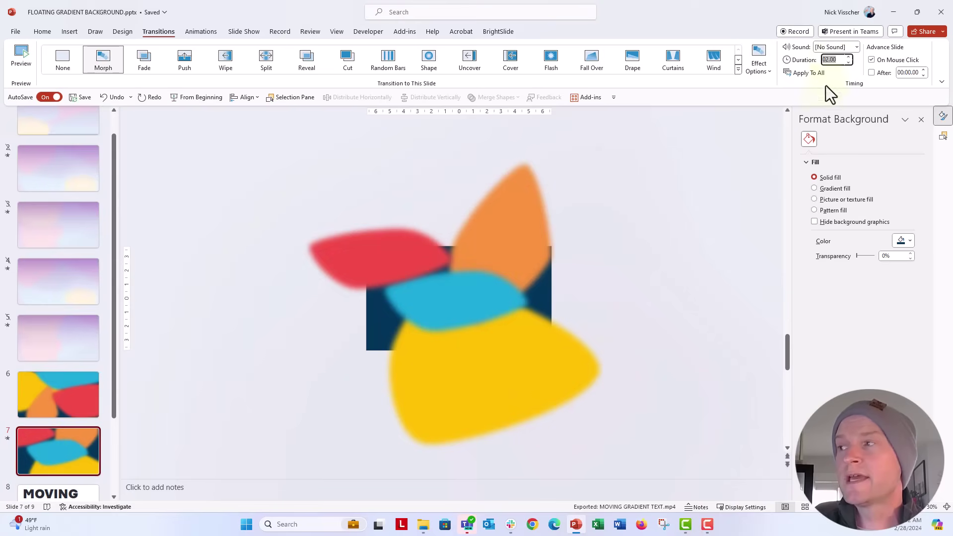
key("Return")
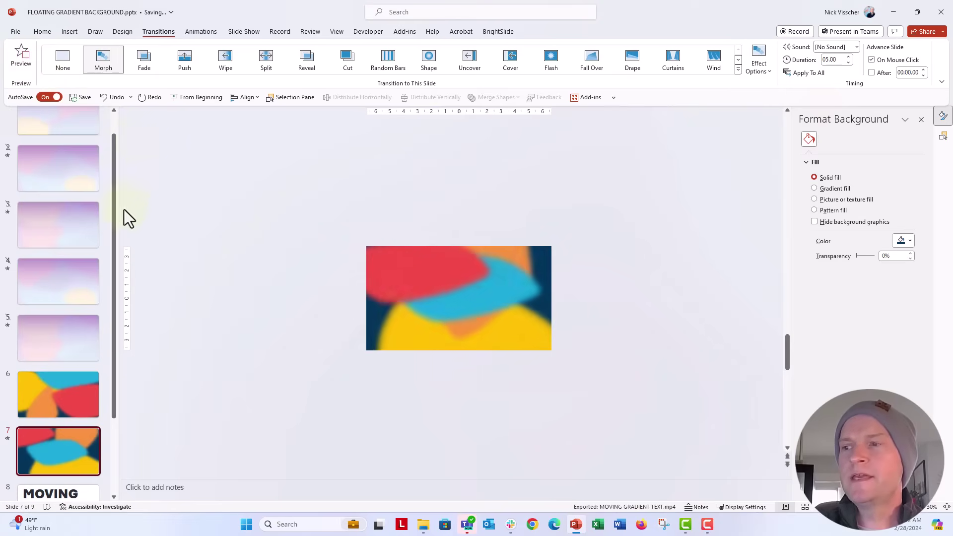
left_click(74, 439)
Duplicate slide 7 as slide 8, move blue up, enlarge orange over the left half.
key("ctrl+d")
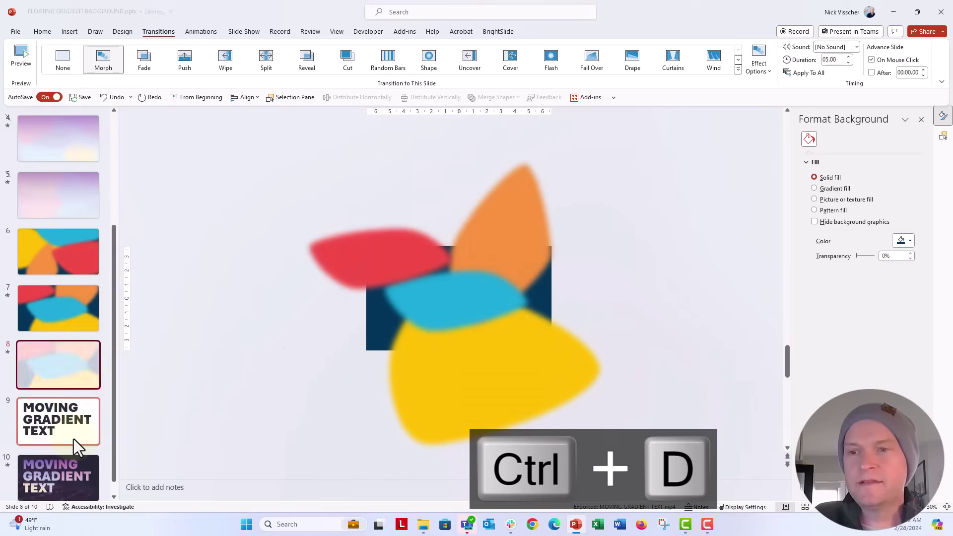
left_click(436, 293)
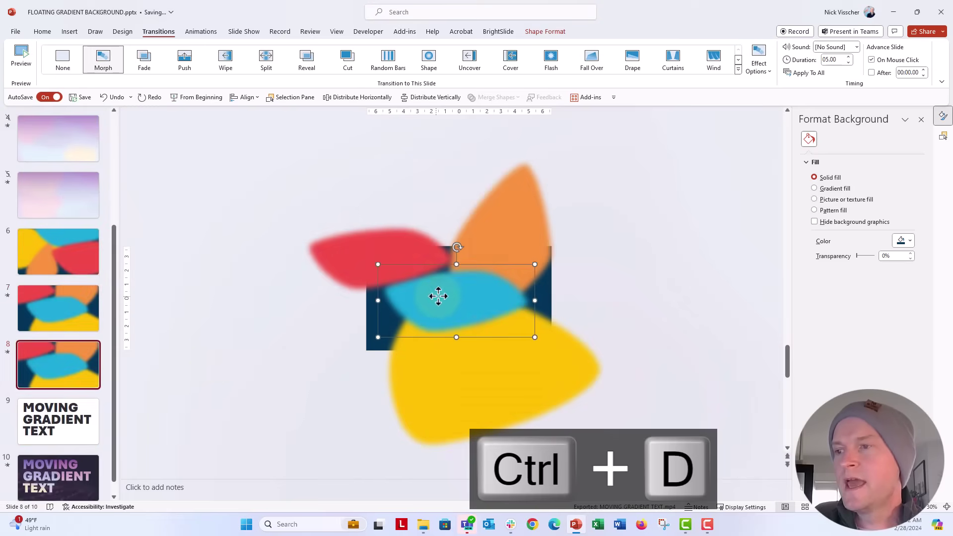
left_click_drag(446, 293, 502, 265)
left_click_drag(482, 213, 382, 336)
left_click_drag(357, 387, 278, 472)
Move and enlarge the red blob top-right, recentre blue, enlarge yellow, and preview the morph.
left_click(356, 212)
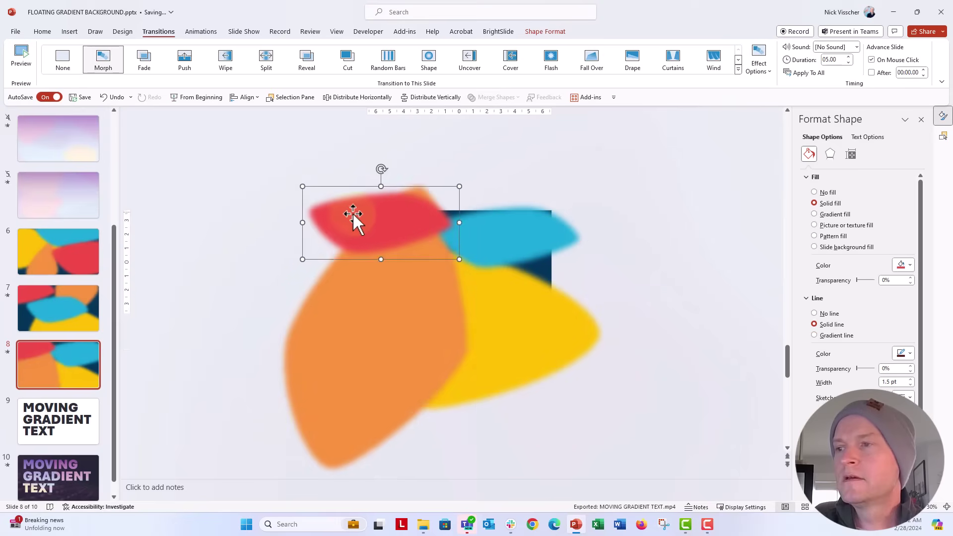
left_click_drag(355, 212, 510, 202)
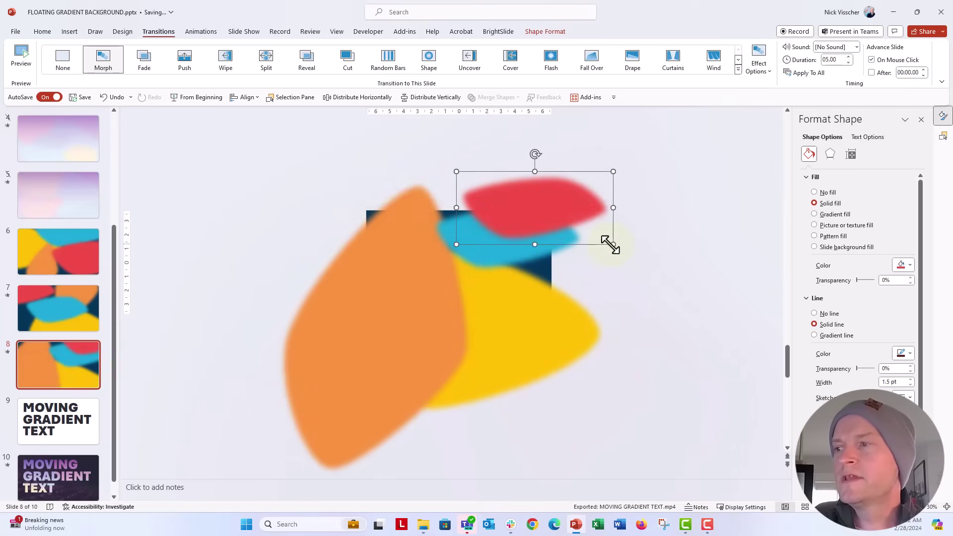
left_click_drag(610, 244, 631, 248)
left_click(480, 259)
left_click_drag(480, 260, 433, 288)
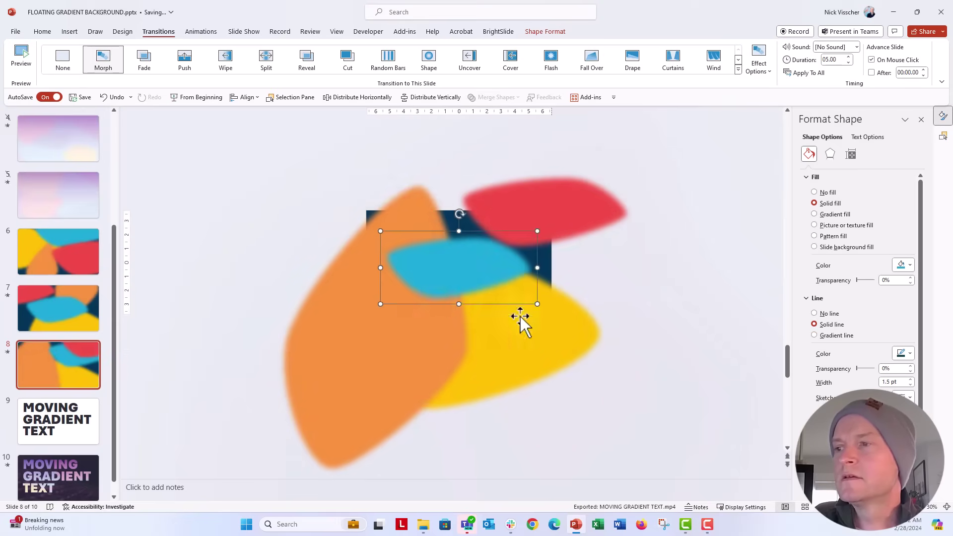
left_click(520, 316)
left_click_drag(383, 244, 308, 185)
left_click(57, 373)
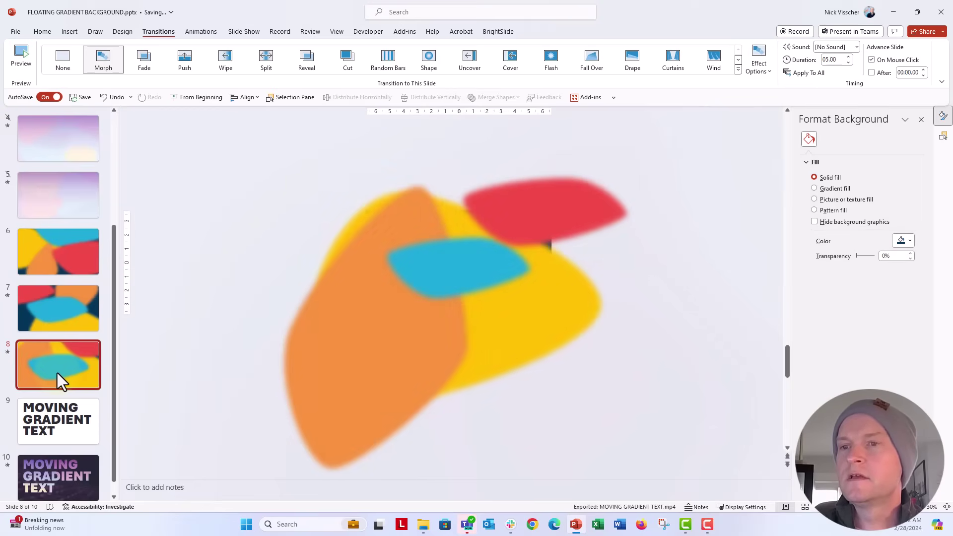
left_click(22, 52)
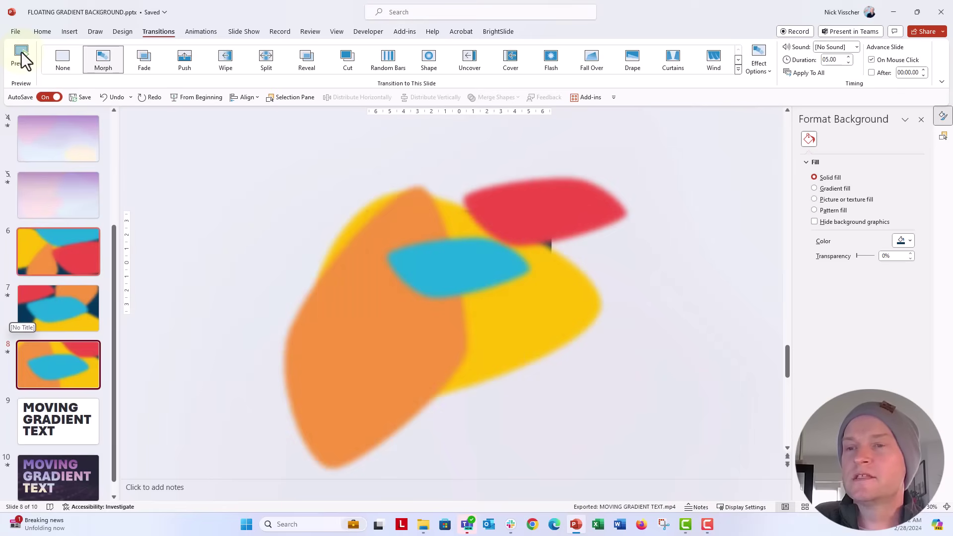
Duplicate slide 7, move the copy below slide 9, and preview the morph.
left_click(48, 307)
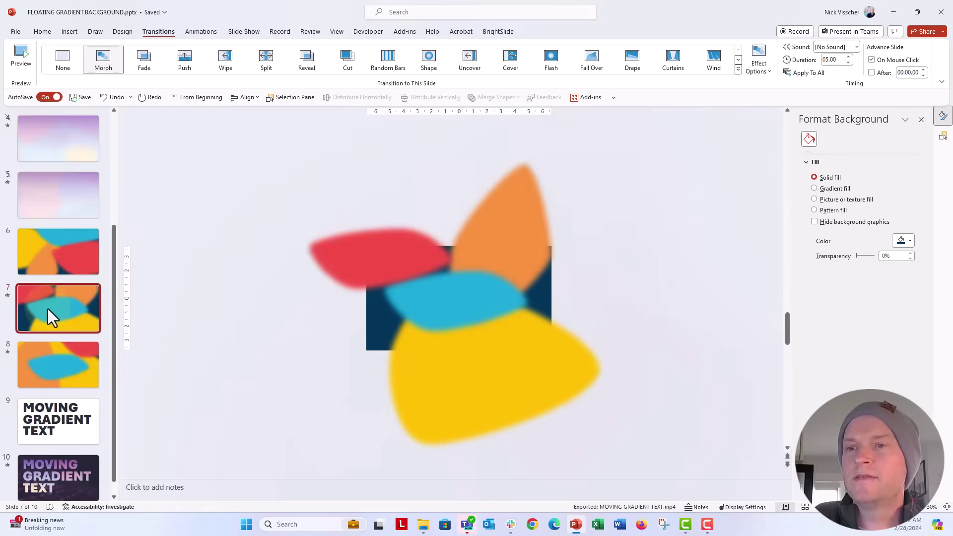
key("ctrl+d")
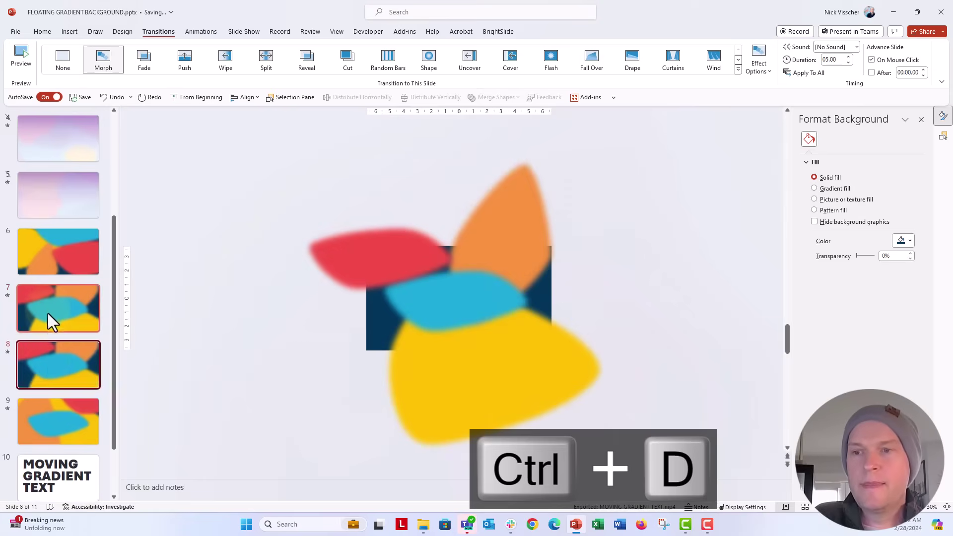
left_click_drag(48, 357, 50, 416)
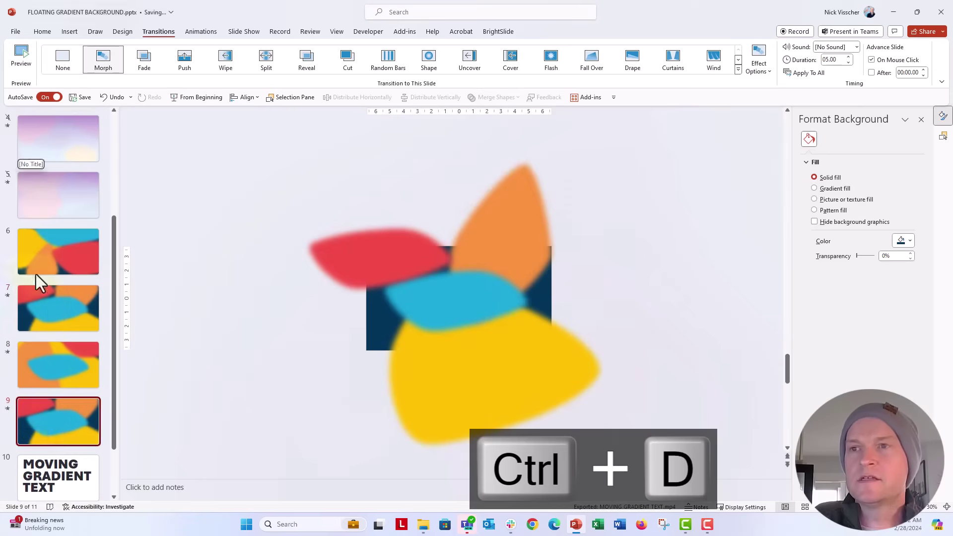
left_click(16, 53)
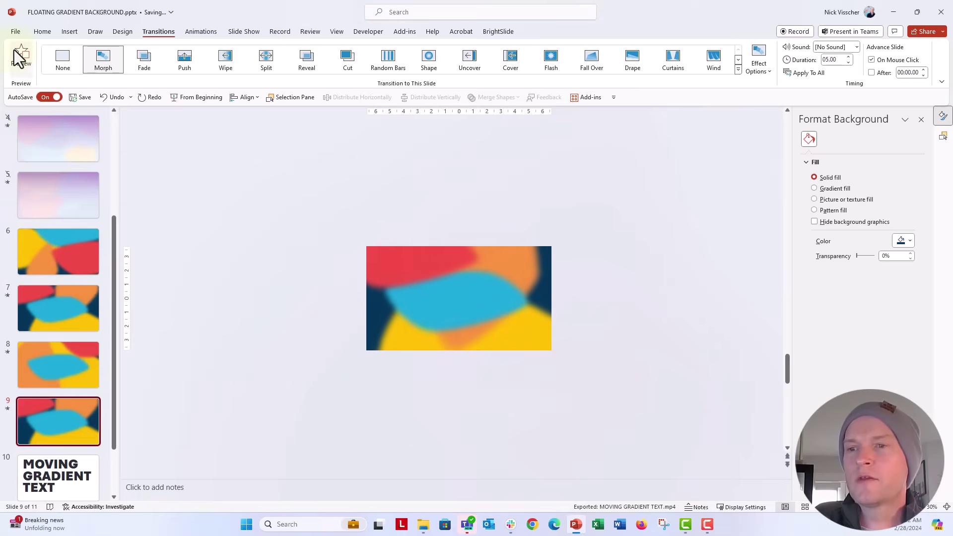
Duplicate slide 8 and move the copy below slide 10.
left_click(59, 370)
key("ctrl+d")
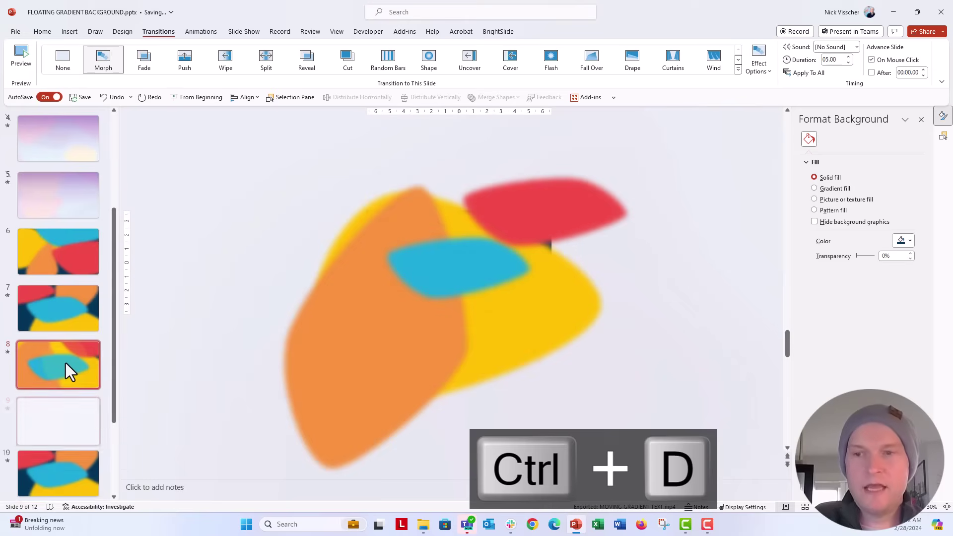
left_click_drag(65, 368, 64, 437)
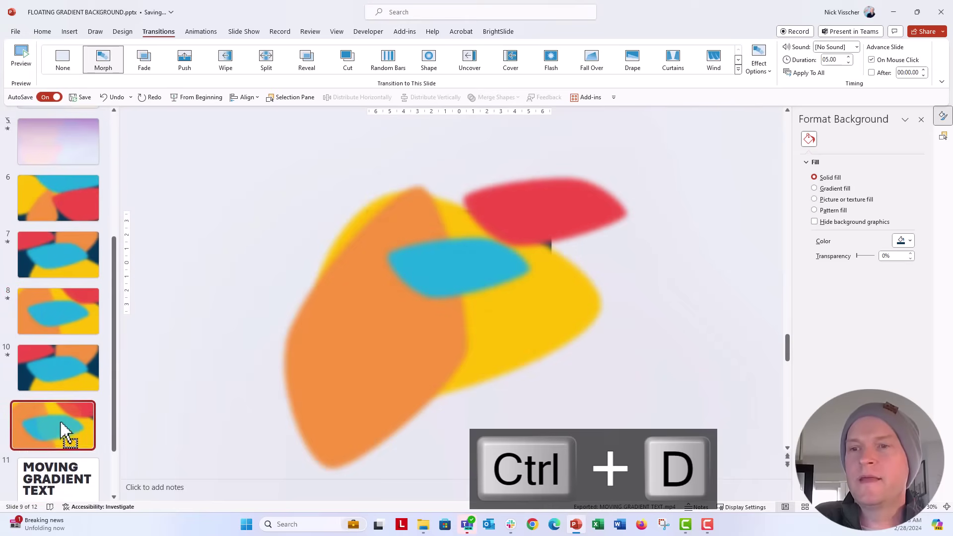
left_click(68, 208)
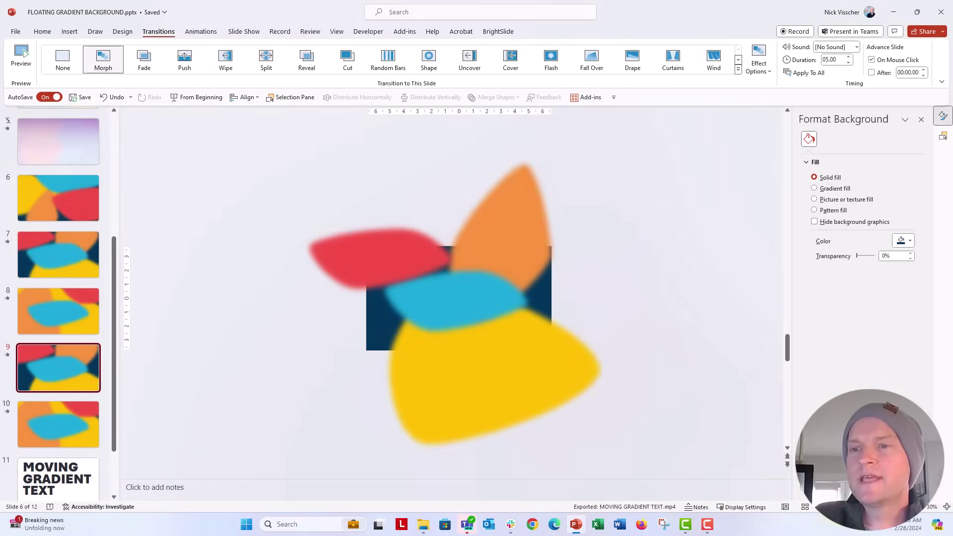
Set slides 7 to 10 to advance automatically after 00:00.00 instead of on mouse click.
left_click(70, 241)
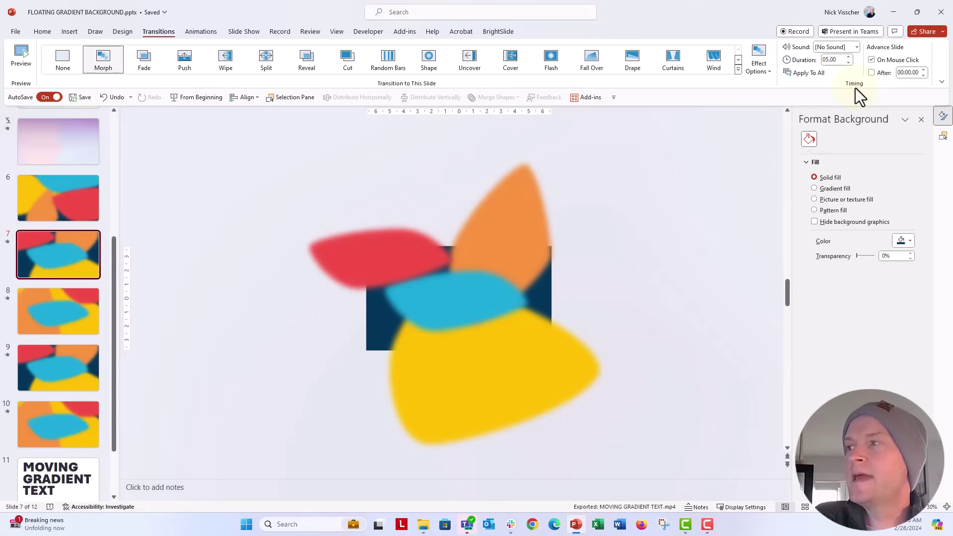
left_click(871, 73)
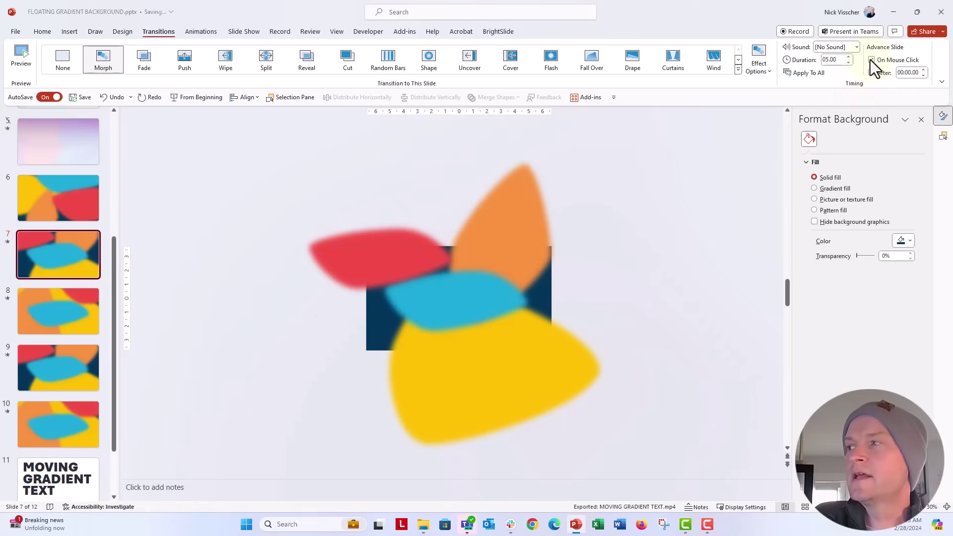
left_click(64, 315)
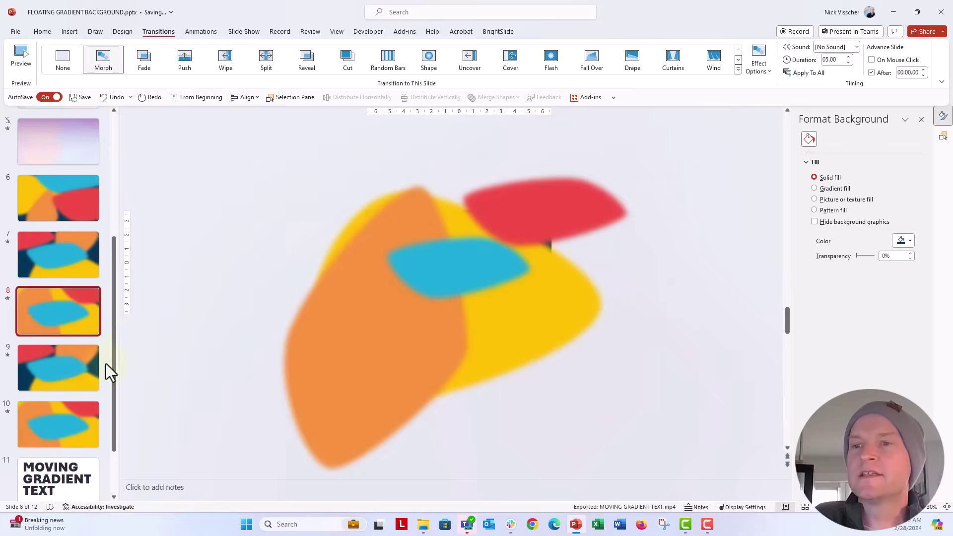
left_click(65, 379)
left_click(871, 60)
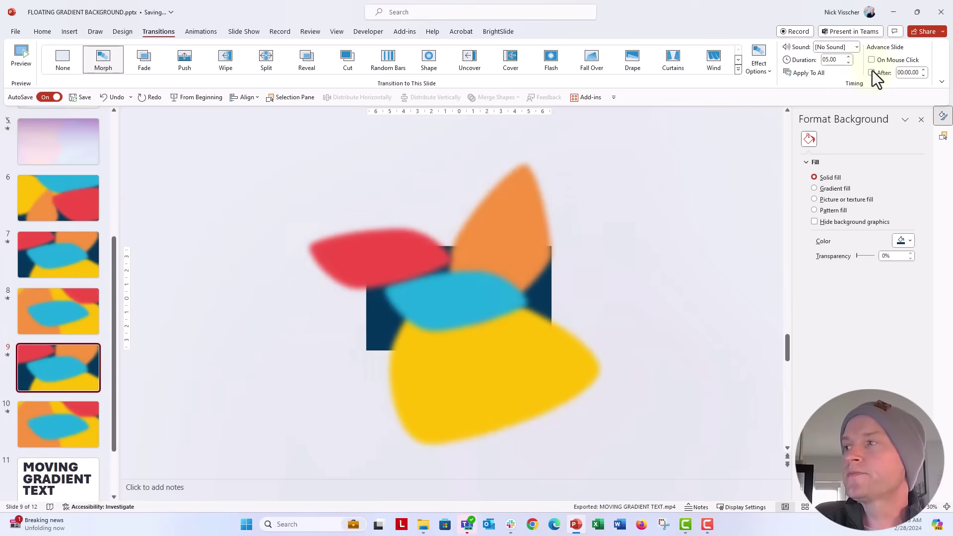
left_click(872, 73)
left_click(79, 422)
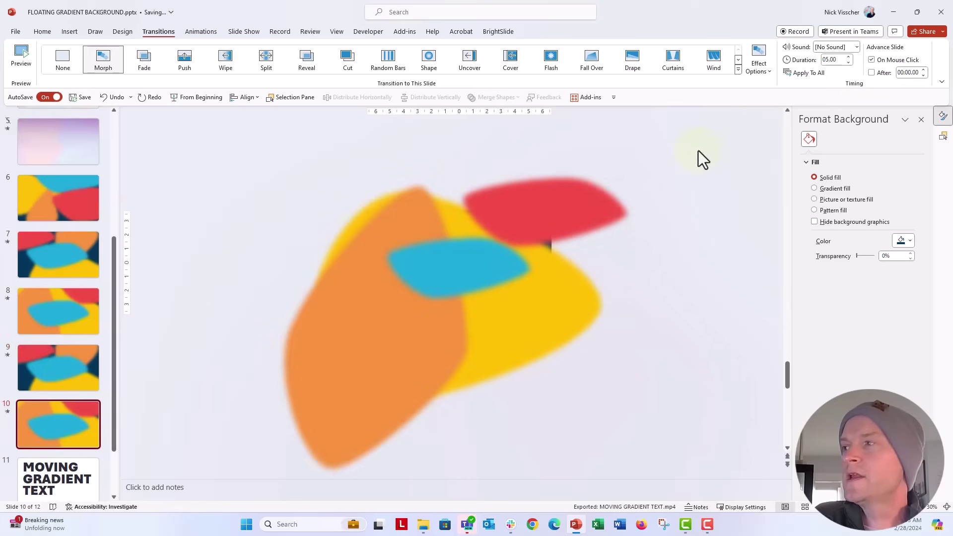
left_click(871, 60)
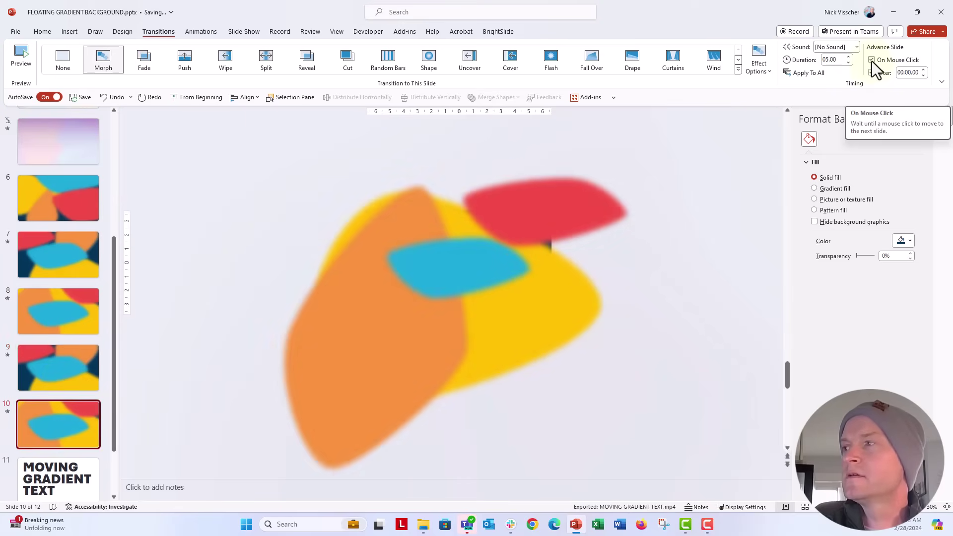
Go to slide 5 and move its gradient rectangle up and right.
left_click(55, 256)
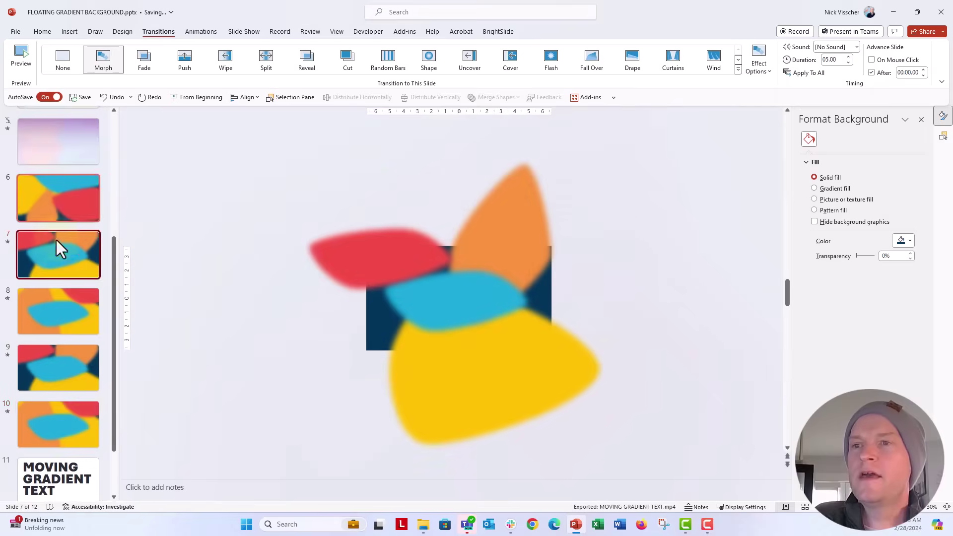
left_click(64, 159)
left_click(379, 320)
left_click_drag(379, 320, 435, 291)
Draw a rectangle on slide 6 that covers the blob frame.
left_click(69, 176)
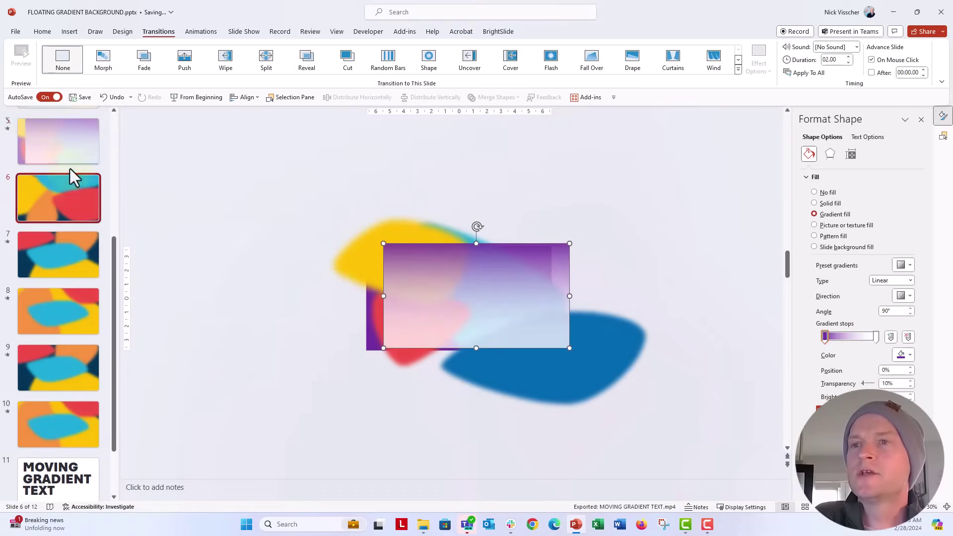
left_click(69, 31)
left_click(214, 65)
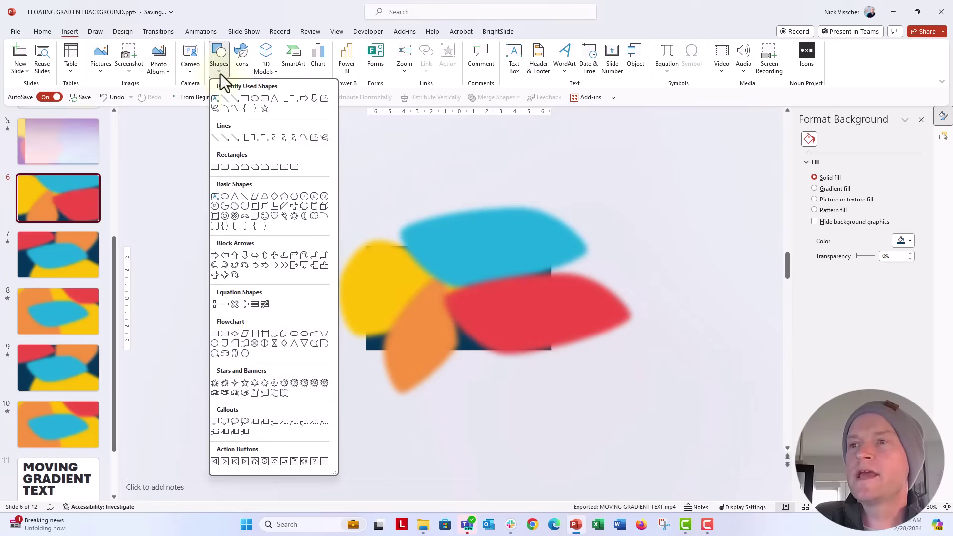
left_click(242, 101)
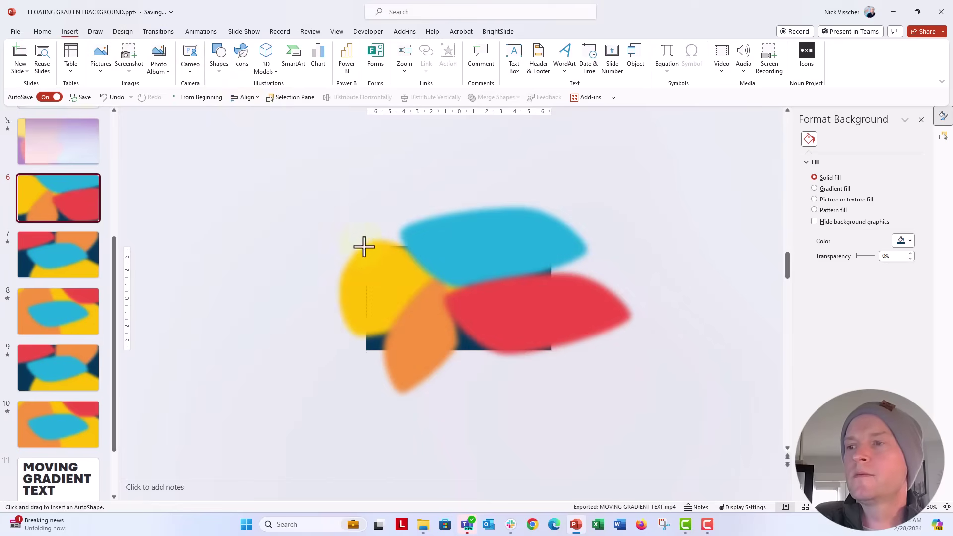
left_click_drag(364, 246, 551, 350)
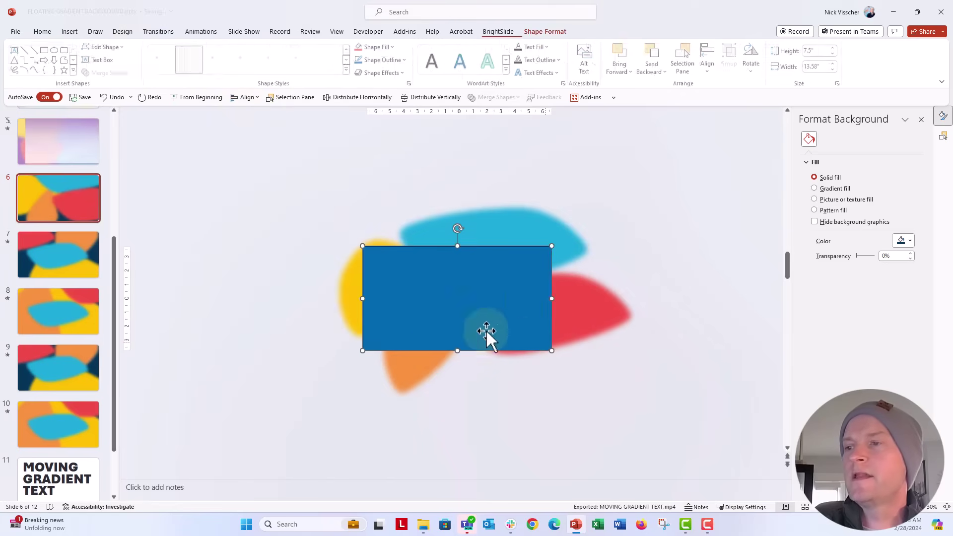
mouse_move(363, 298)
left_mouse_down()
mouse_move(376, 298)
mouse_move(366, 305)
left_mouse_up()
Remove the rectangle's outline and give it a semi-transparent purple-to-pink gradient fill.
left_click(824, 316)
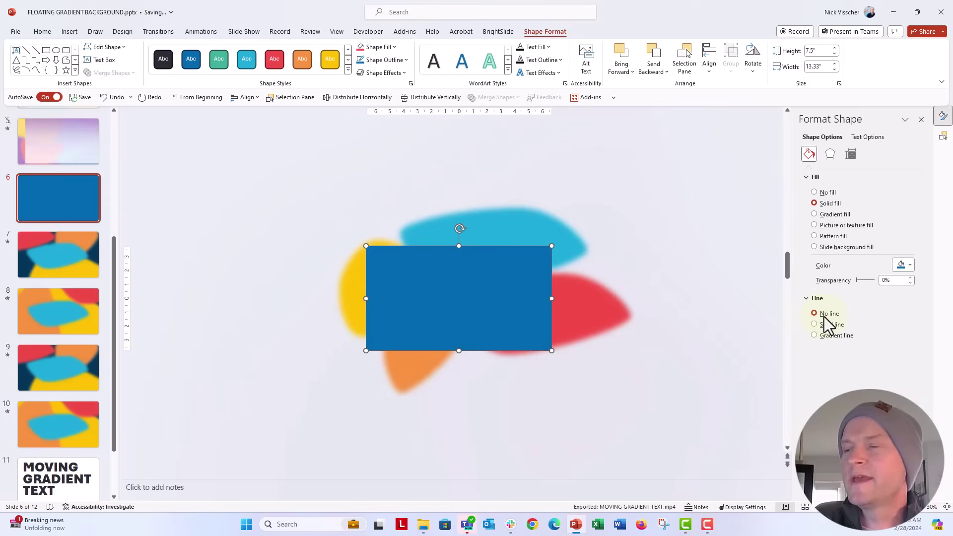
left_click(823, 216)
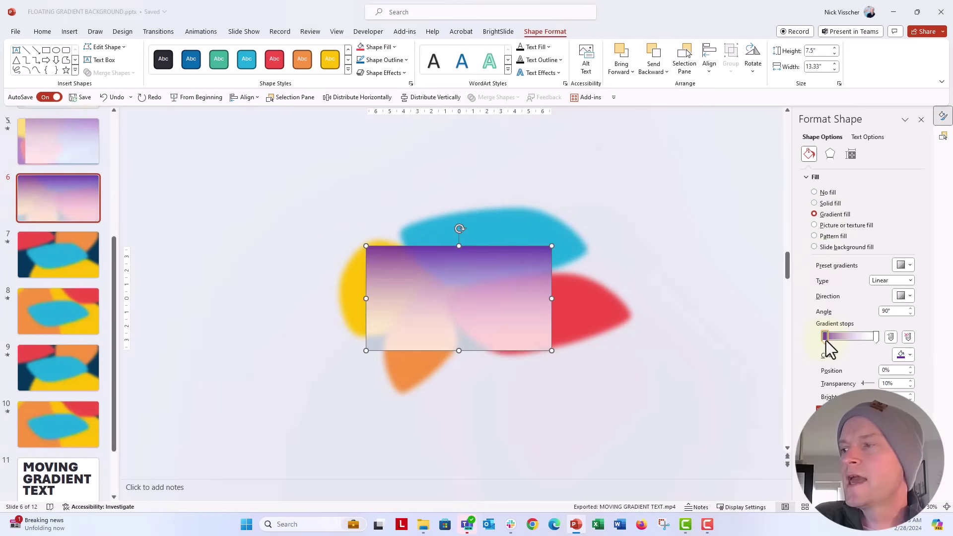
mouse_move(826, 338)
left_mouse_down()
mouse_move(850, 346)
mouse_move(824, 340)
left_mouse_up()
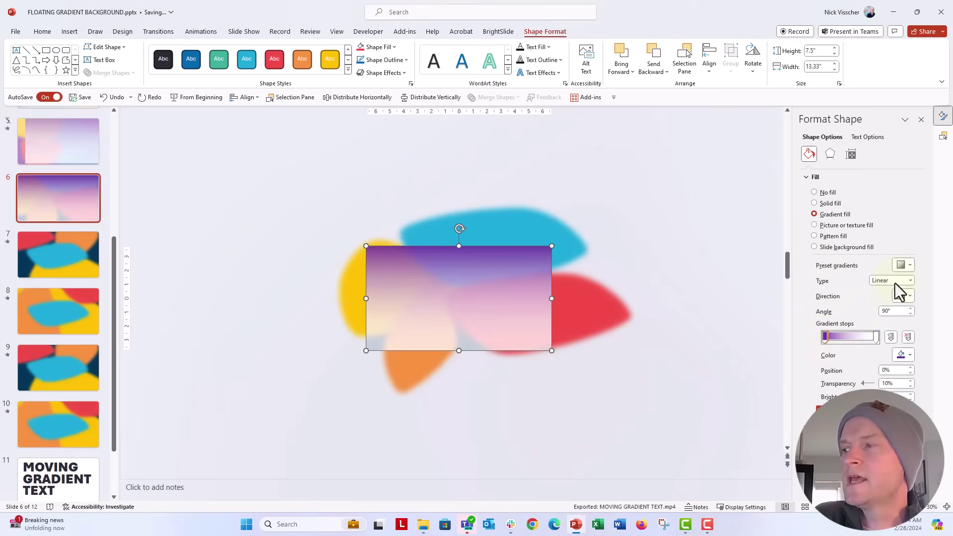
left_click(876, 338)
left_click(825, 339)
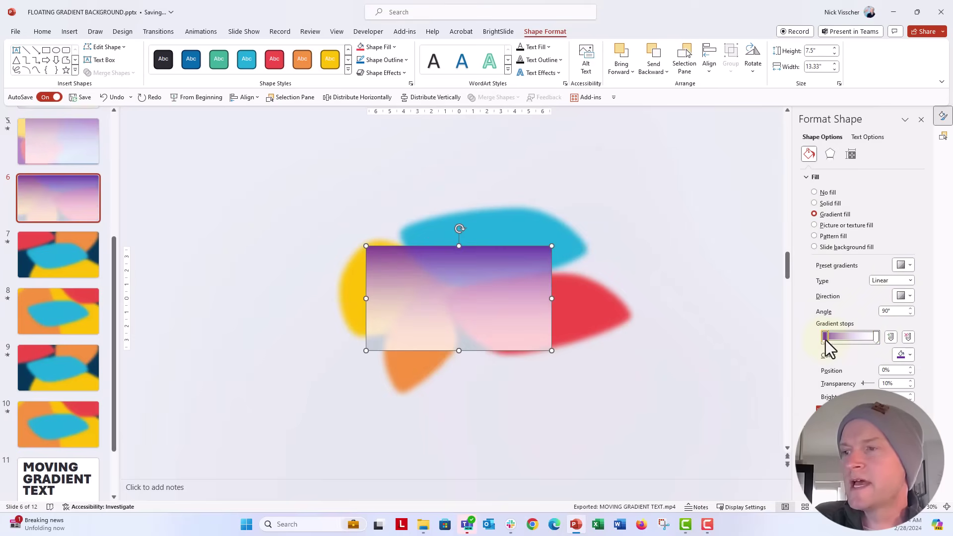
left_click(874, 340)
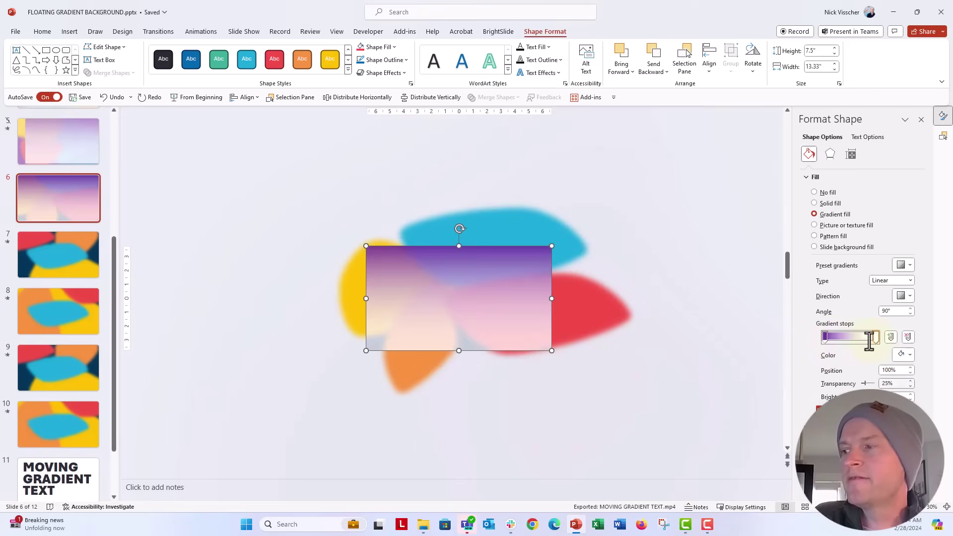
left_click(822, 338)
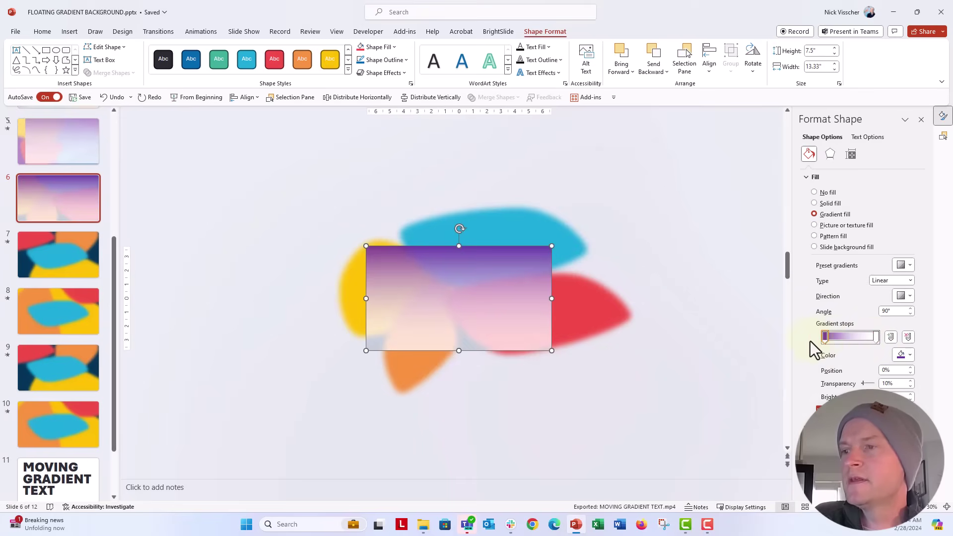
left_click(664, 385)
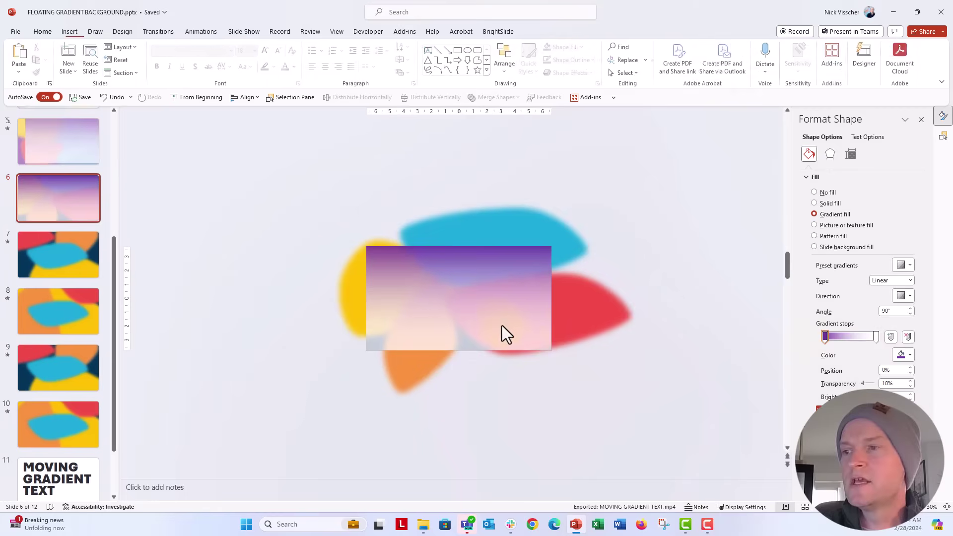
left_click(495, 320)
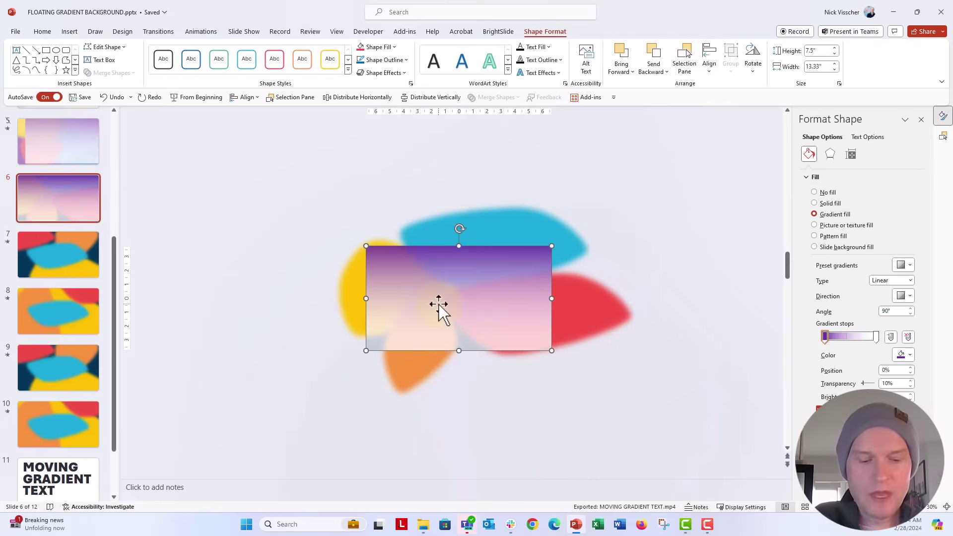
Copy the gradient rectangle and paste it onto slides 7, 8, 9 and 10.
key("ctrl+c")
left_click(52, 269)
key("ctrl+v")
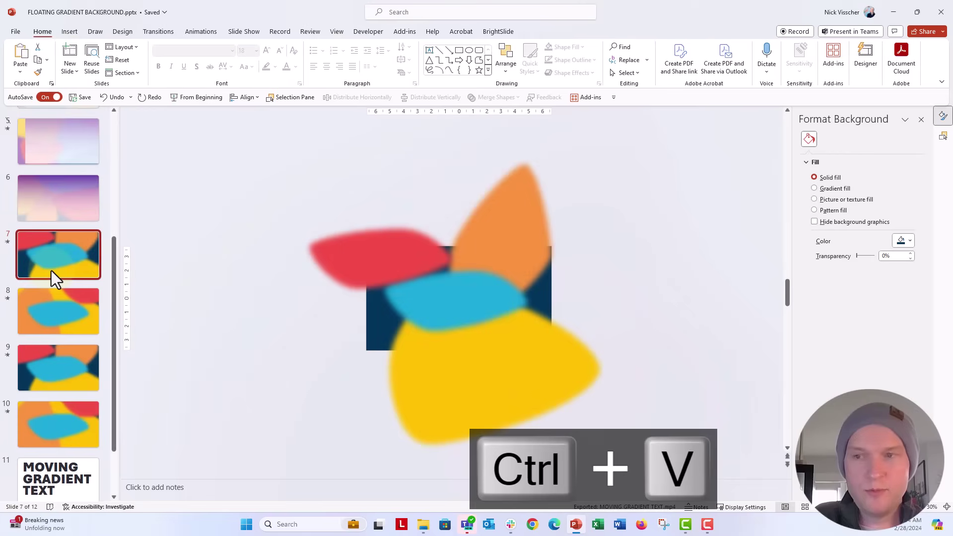
left_click(45, 324)
key("ctrl+v")
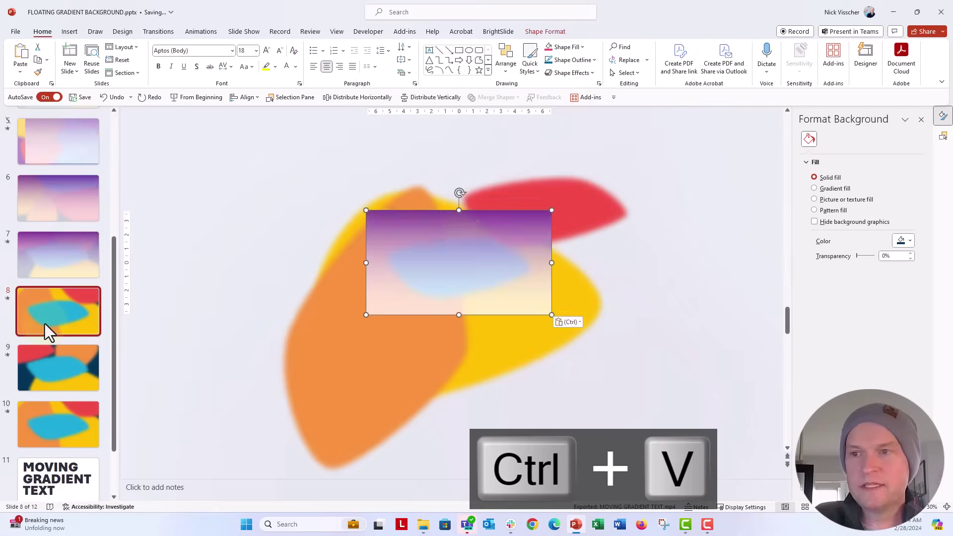
left_click(40, 371)
key("ctrl+v")
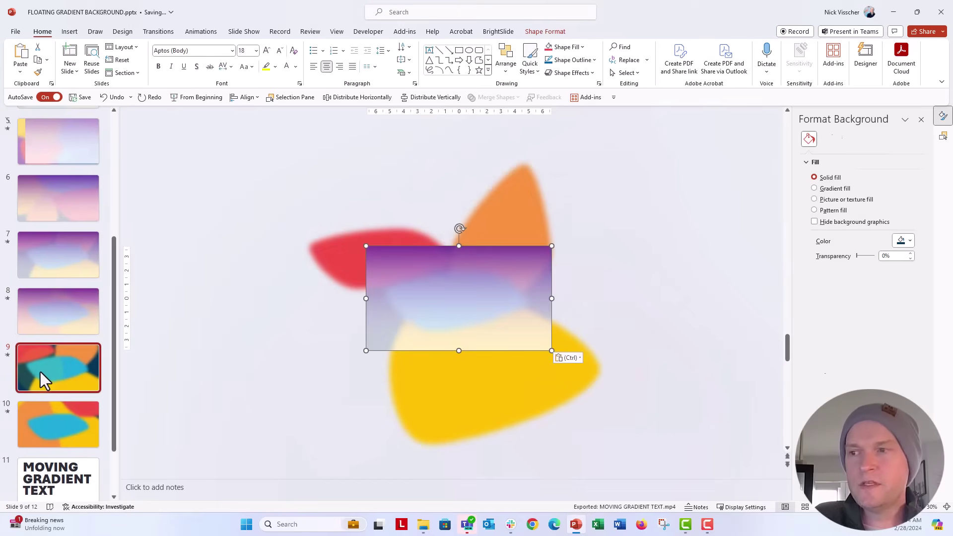
left_click(46, 418)
key("ctrl+v")
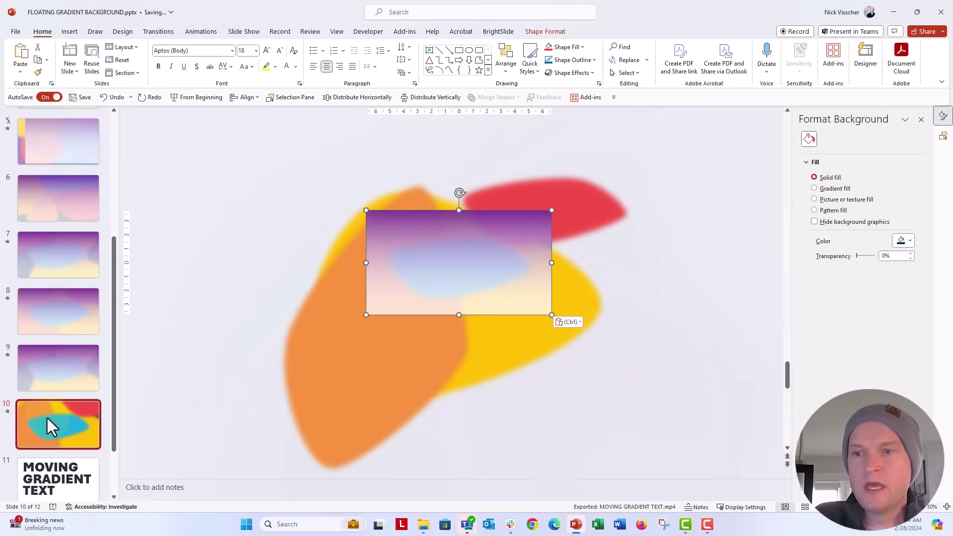
left_click(56, 195)
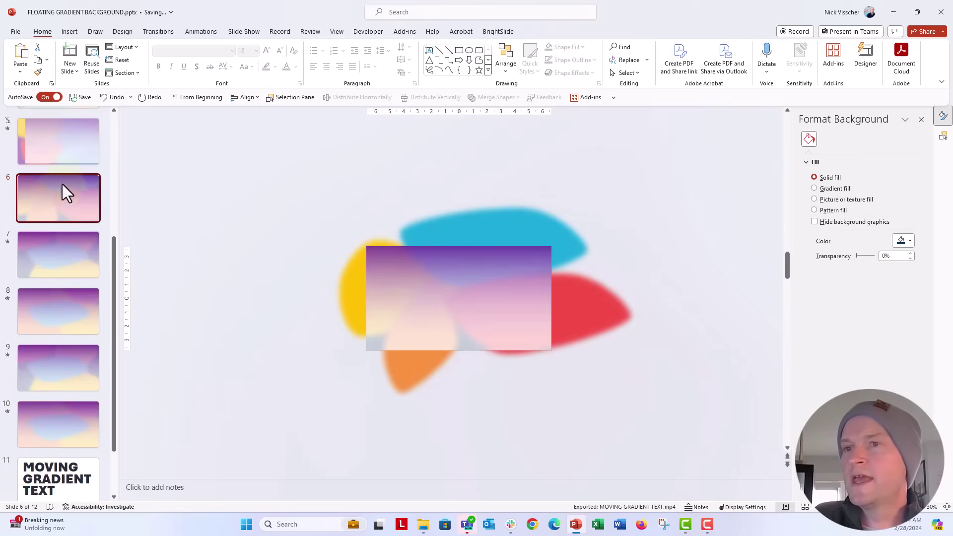
Make slide 6 advance automatically instead of on mouse click.
left_click(162, 32)
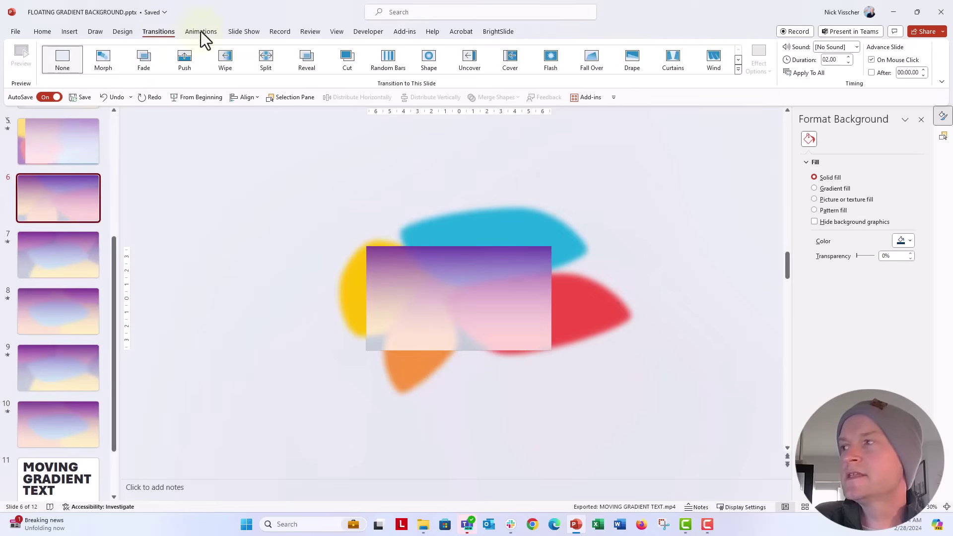
left_click(871, 59)
left_click(871, 72)
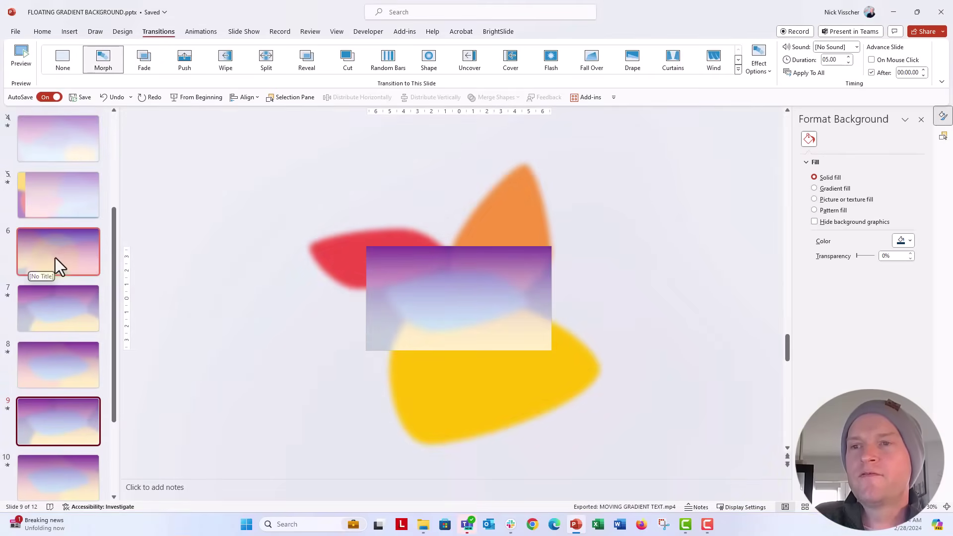
Select slides 1 through 5 together in the thumbnail pane.
scroll(55, 257, "up", 3)
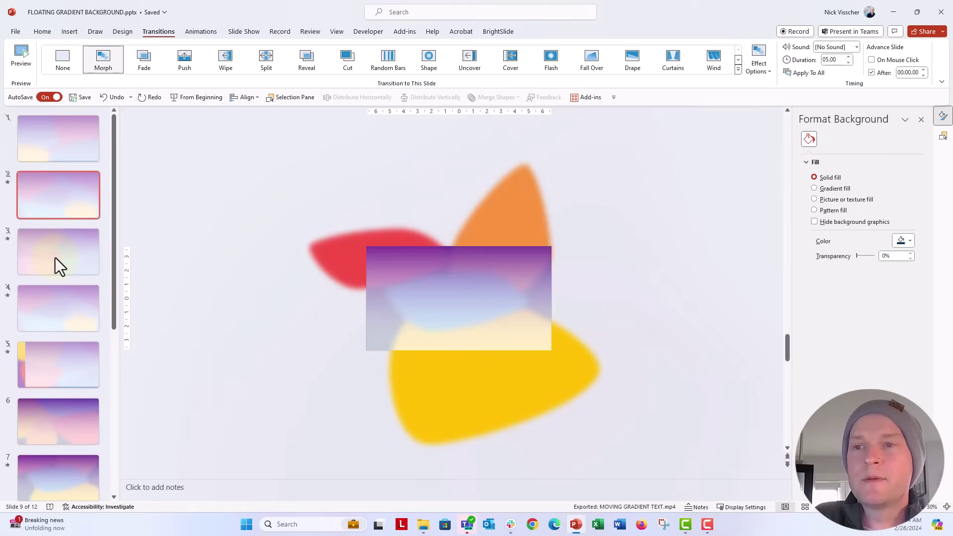
left_click(52, 142)
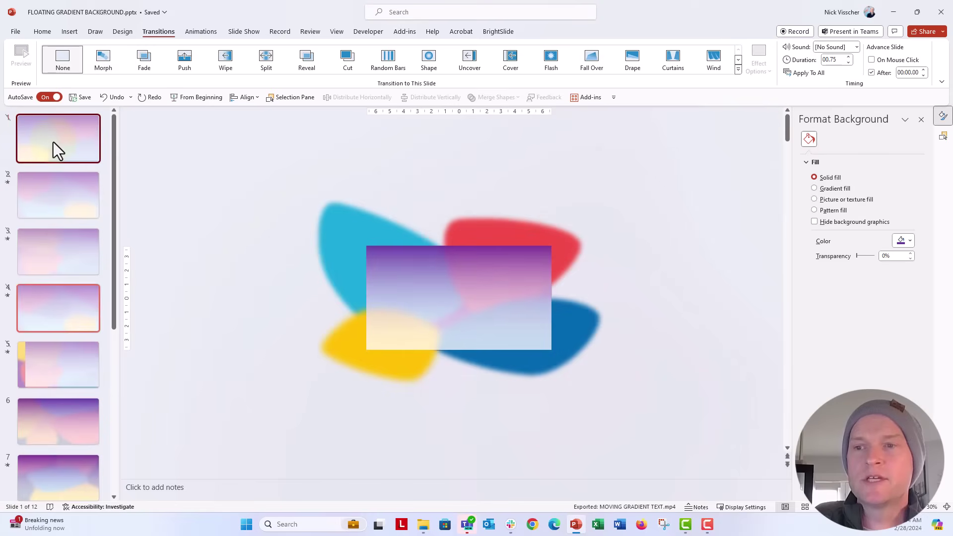
left_click(52, 359, "shift")
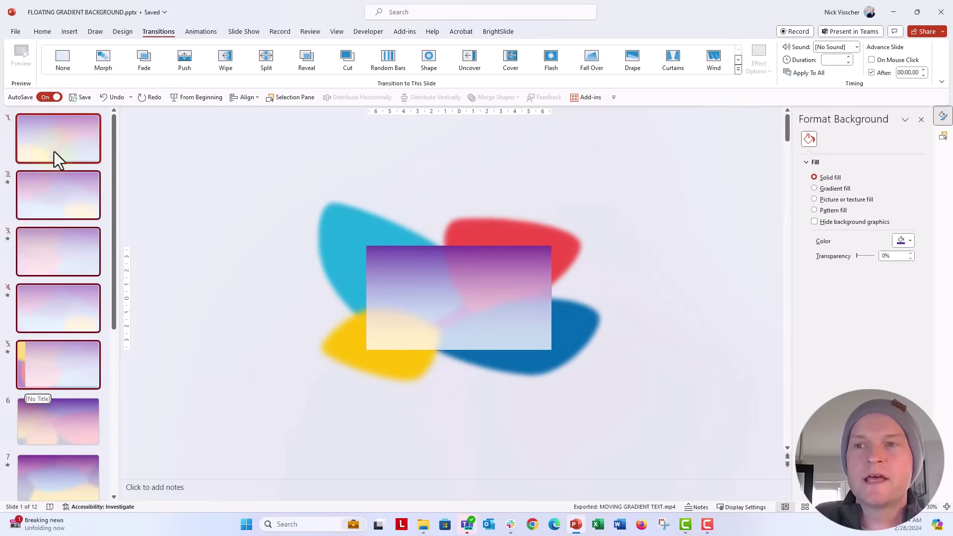
Hide slides 1 to 5 from the slide show.
right_click(55, 134)
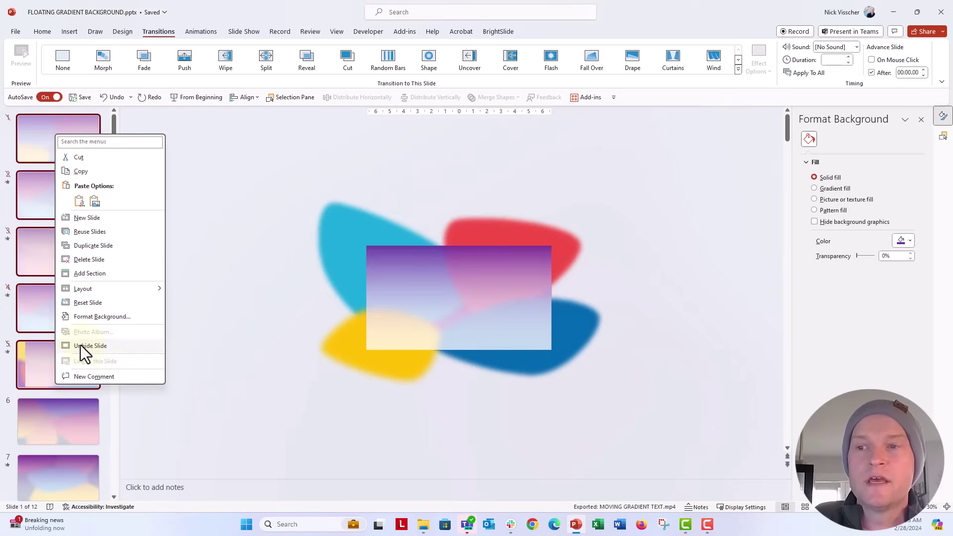
left_click(81, 344)
right_click(61, 135)
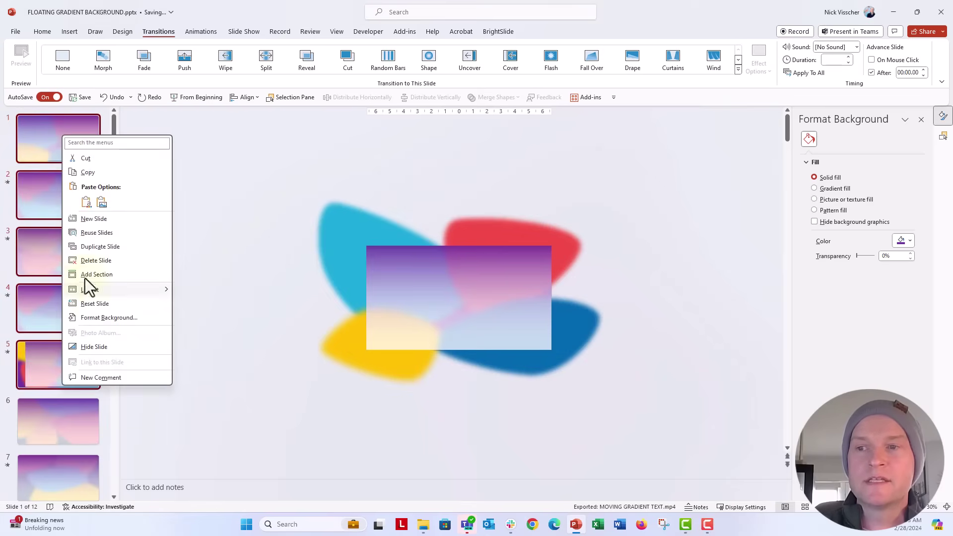
left_click(94, 346)
Hide the two MOVING GRADIENT TEXT slides, 11 and 12.
scroll(88, 278, "down", 5)
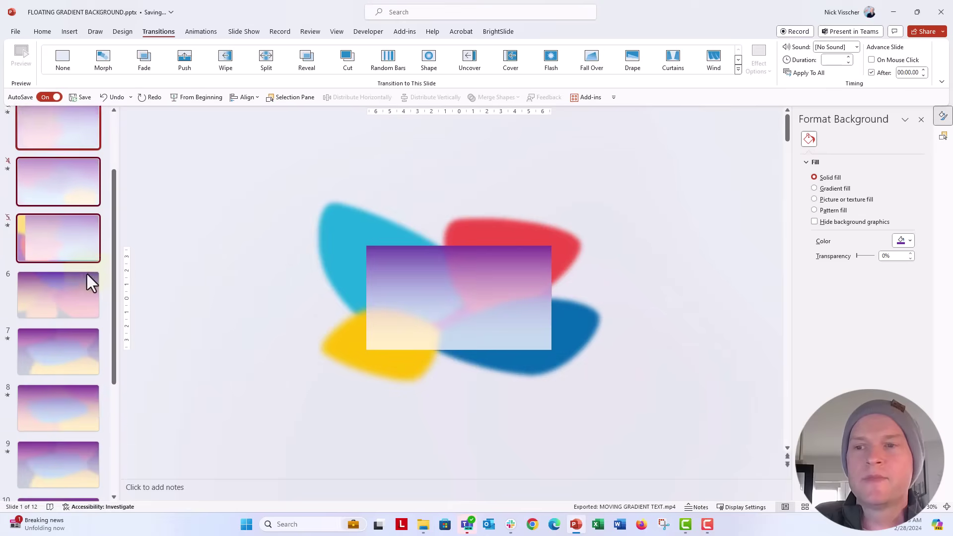
scroll(88, 274, "down", 3)
left_click(82, 398)
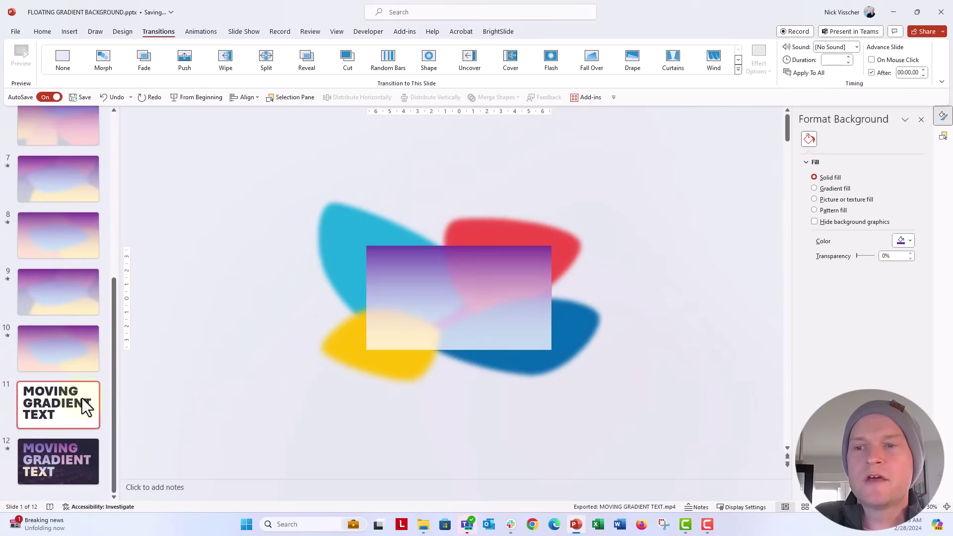
right_click(57, 470)
left_click(69, 432)
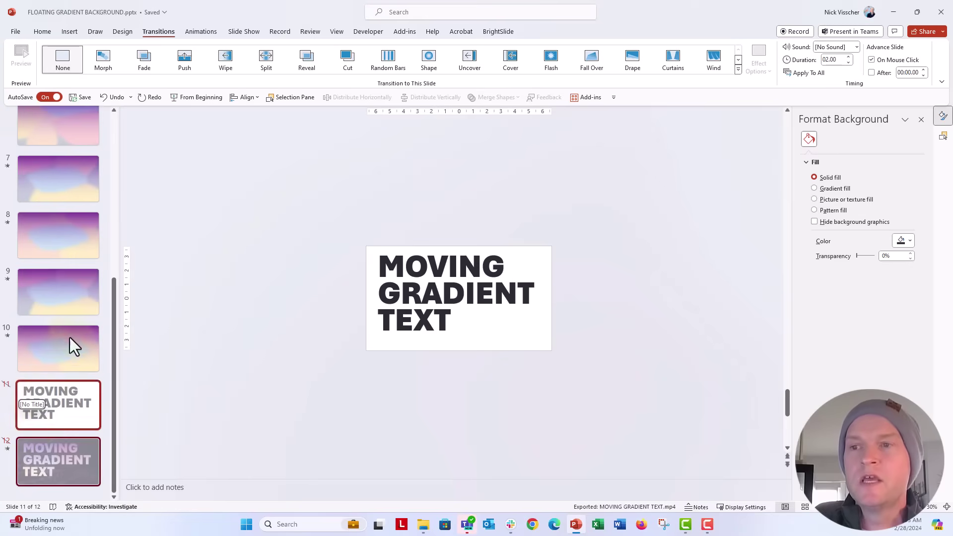
Export the presentation as a video named MOVING TEXT.mp4 to the Desktop.
scroll(77, 320, "up", 5)
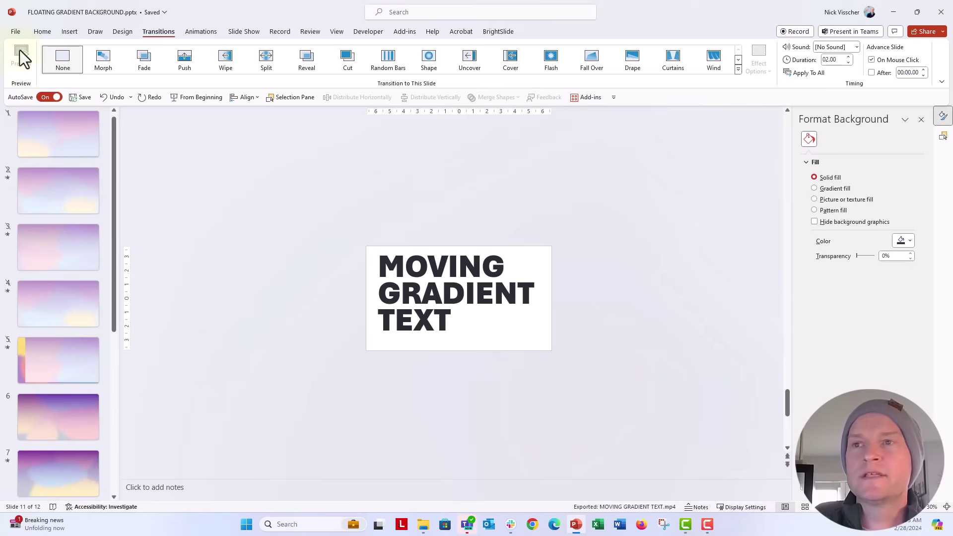
left_click(16, 32)
left_click(58, 290)
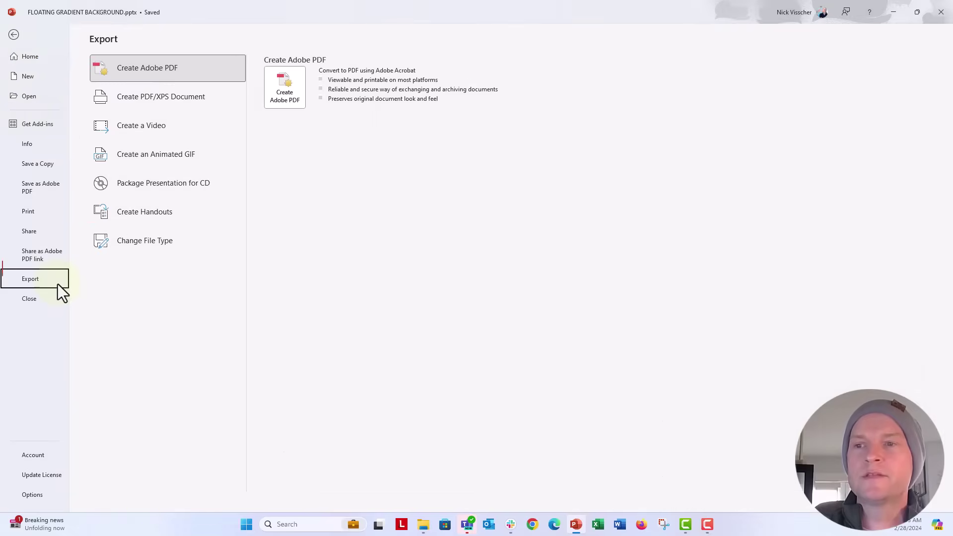
left_click(183, 127)
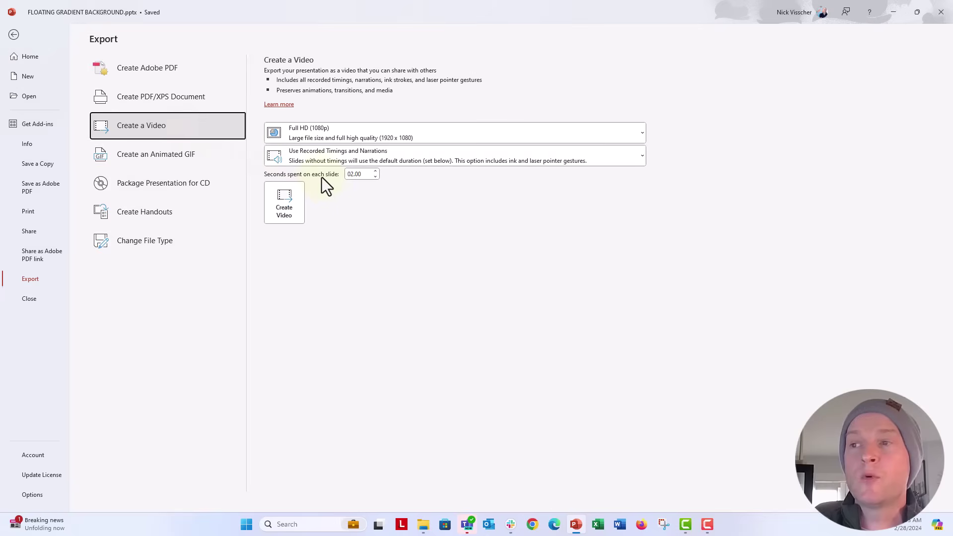
left_click(282, 208)
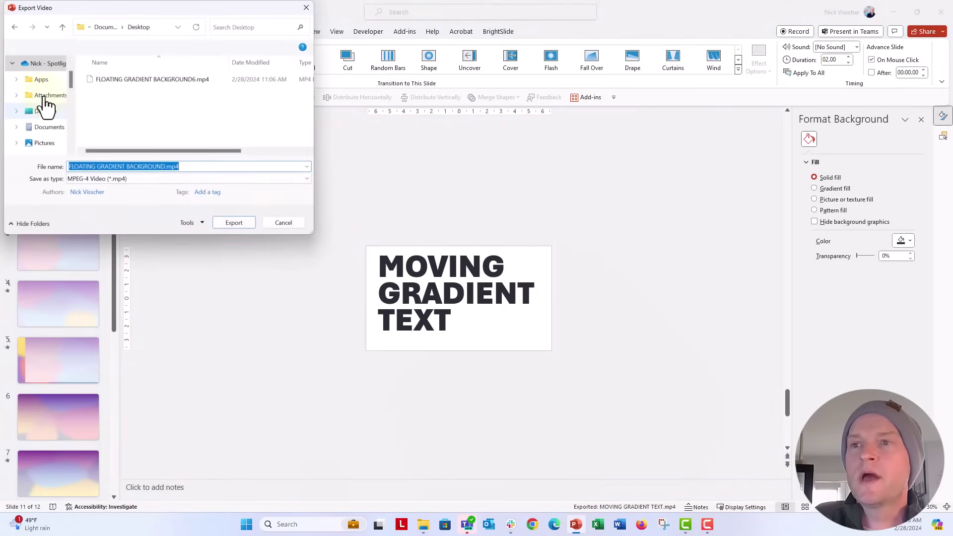
left_click(47, 97)
left_click(45, 113)
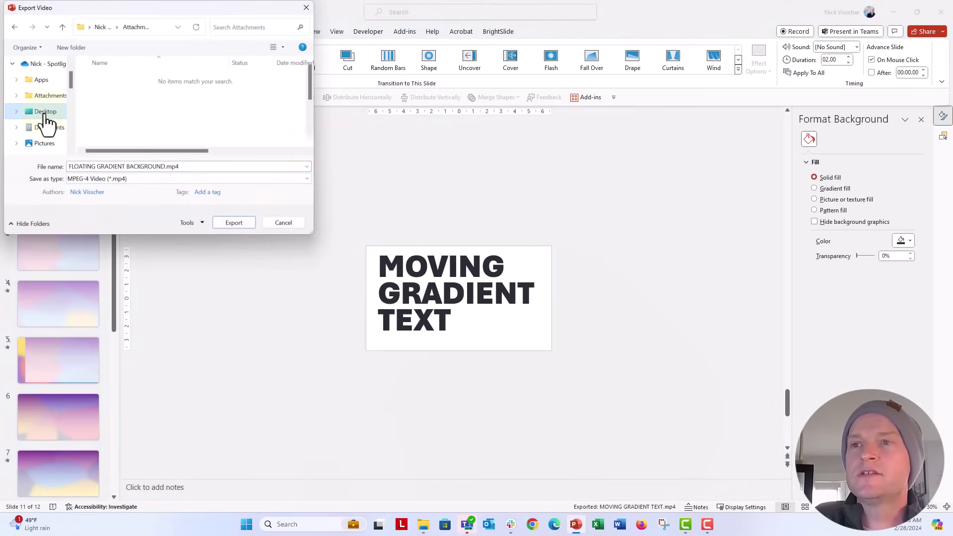
left_click(96, 167)
type("MOVING")
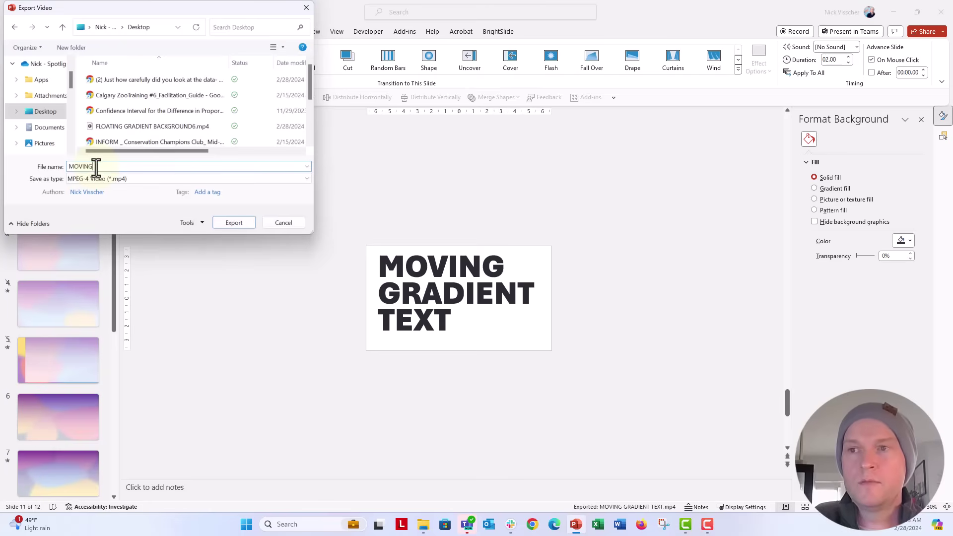
type(" TEXT")
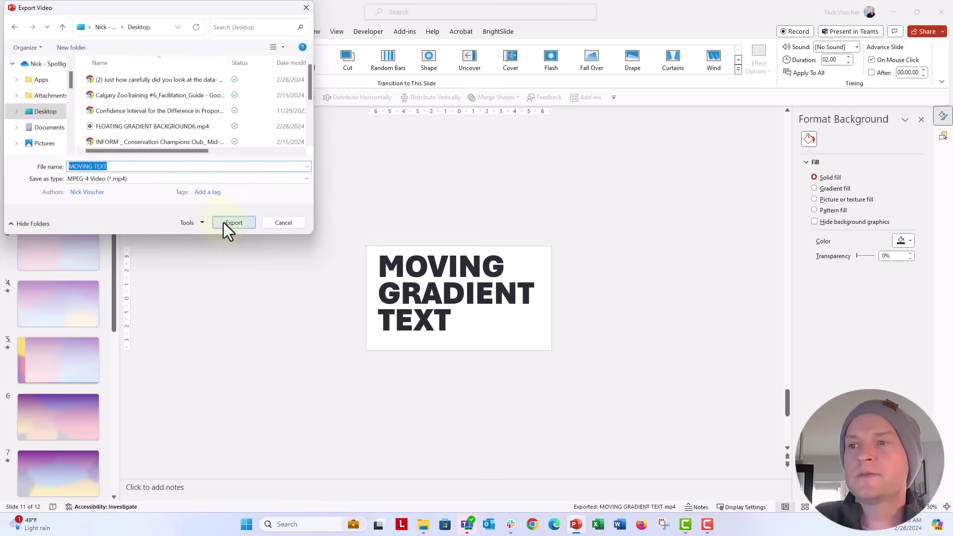
left_click(223, 222)
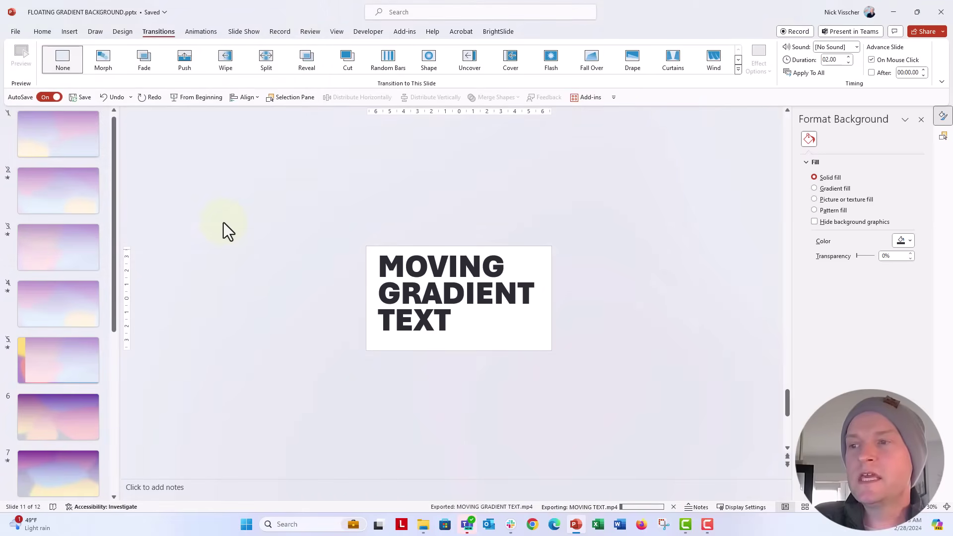
Unhide slide 11.
scroll(209, 238, "down", 1)
left_click(60, 365)
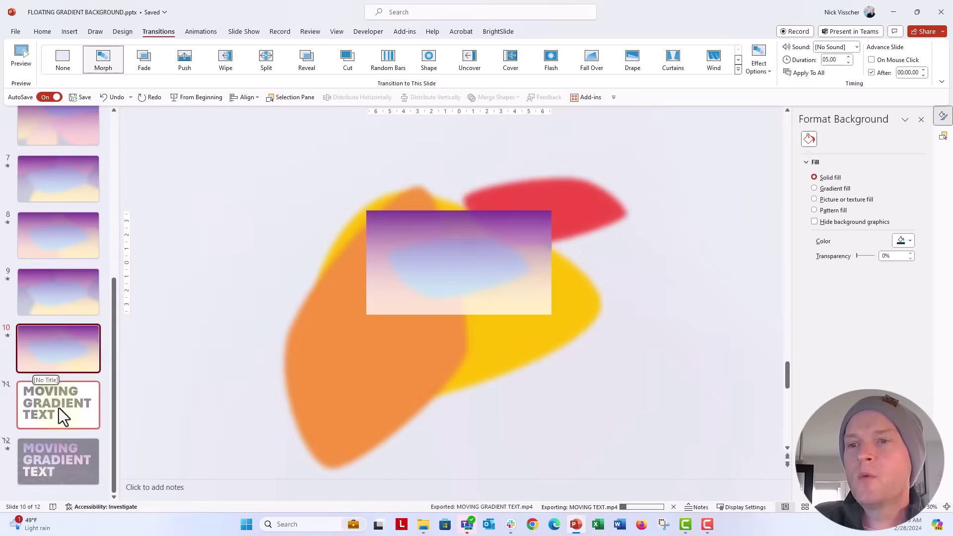
left_click(59, 408)
right_click(82, 404)
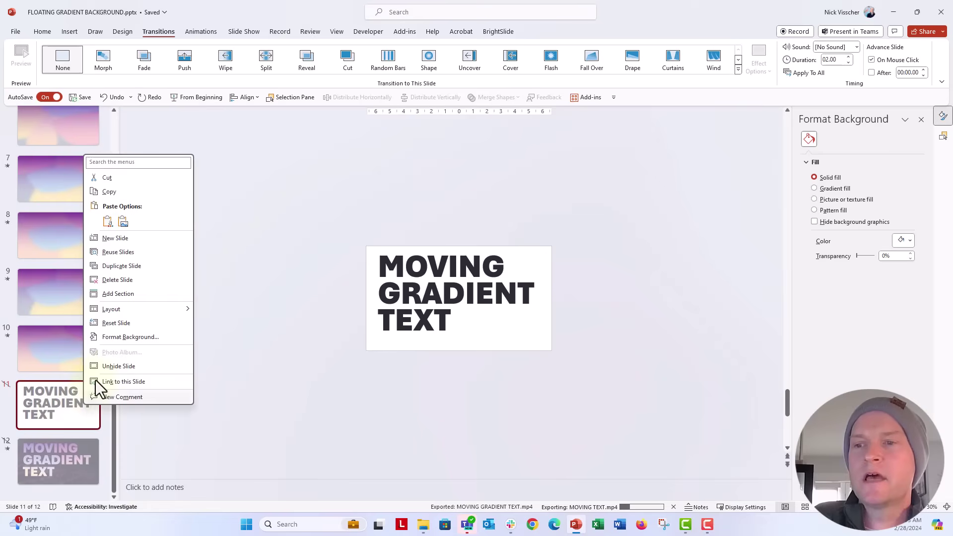
left_click(105, 362)
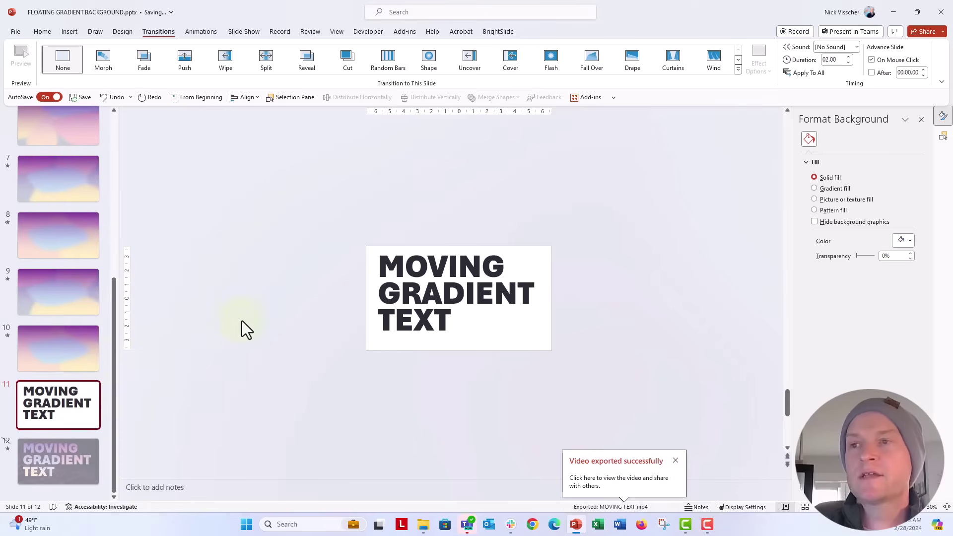
Insert MOVING TEXT.mp4 from the Desktop onto slide 11 as a video.
left_click(73, 32)
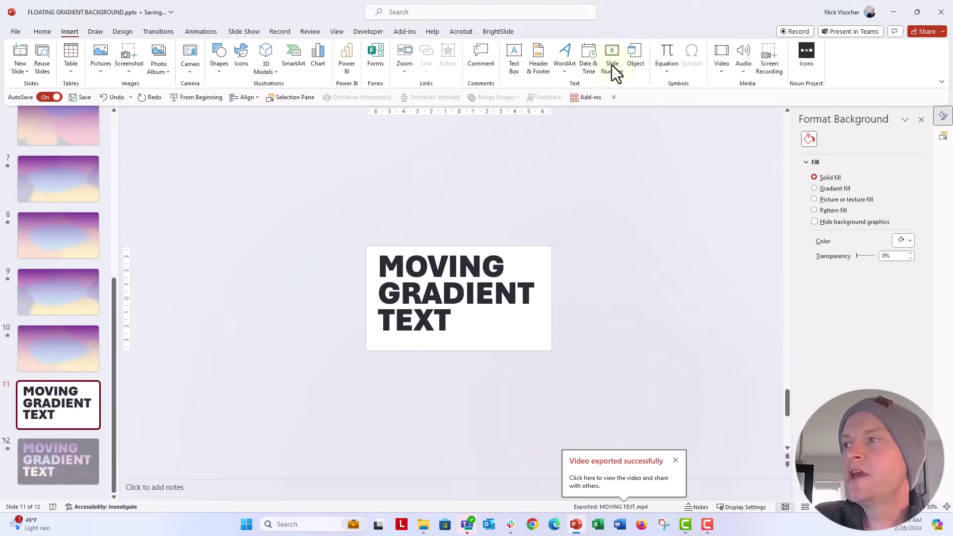
left_click(722, 71)
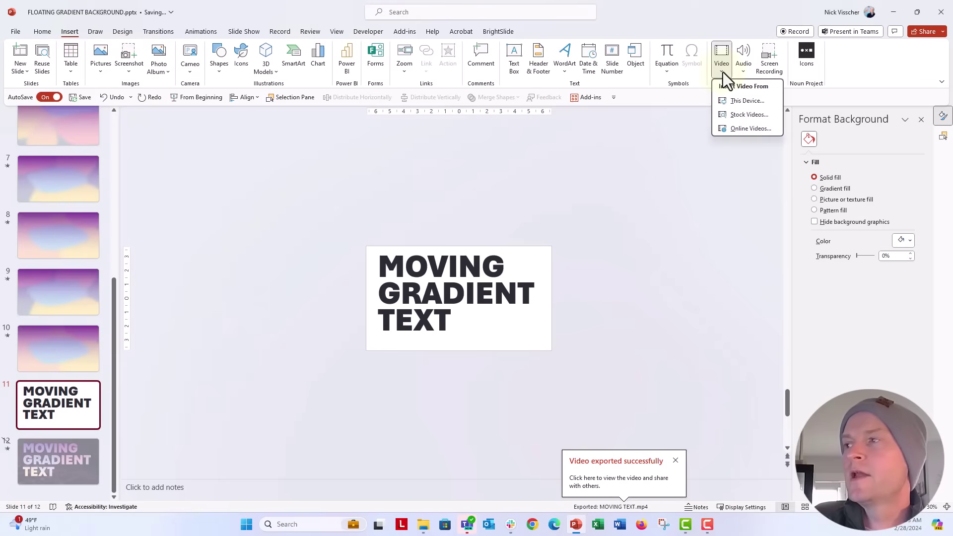
left_click(758, 103)
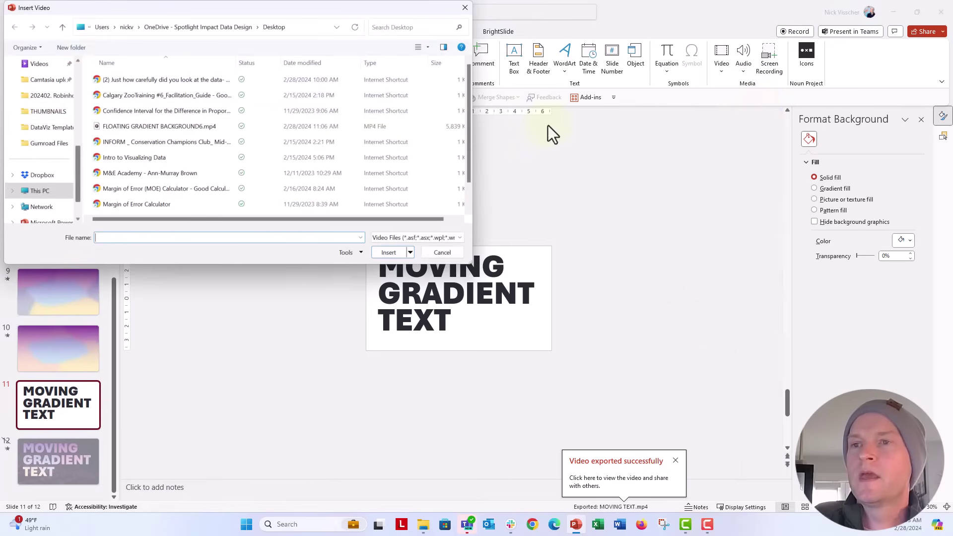
left_click(62, 177)
left_click(43, 192)
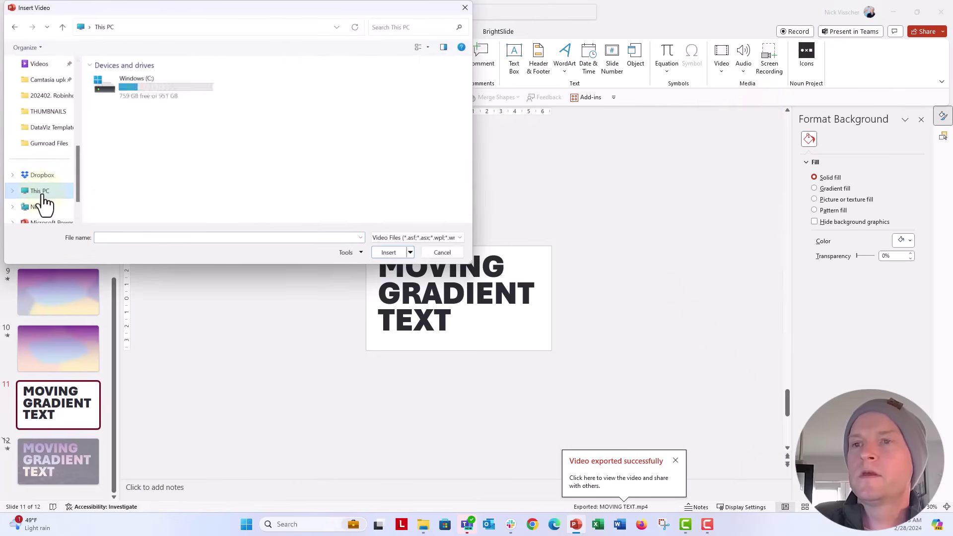
scroll(44, 179, "down", 1)
left_click(47, 96)
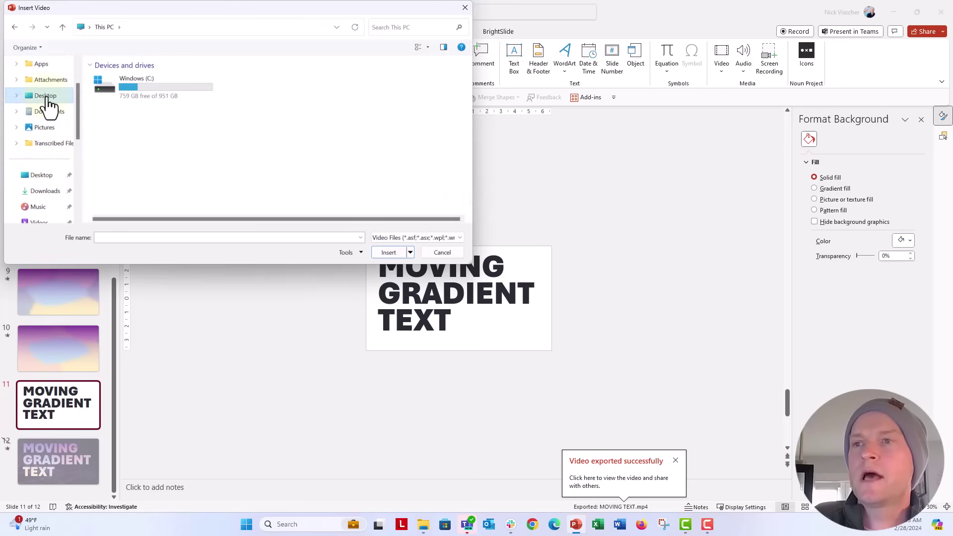
scroll(99, 149, "down", 1)
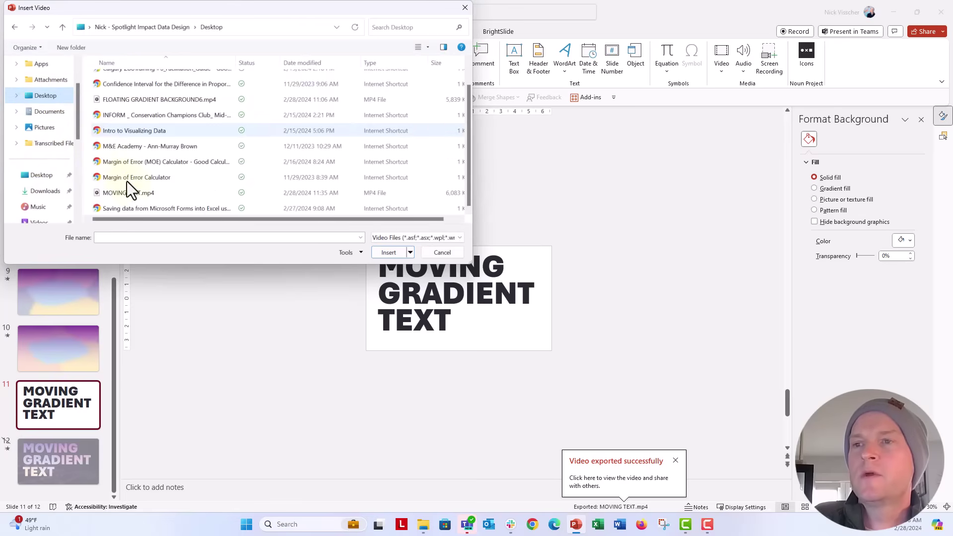
left_click(138, 192)
left_click(381, 253)
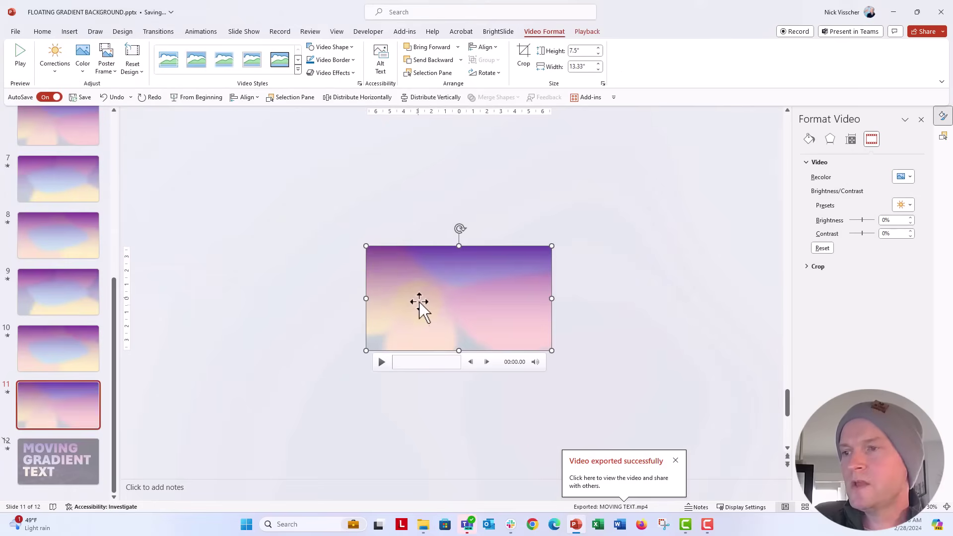
Set the video to start playing automatically.
left_click_drag(419, 302, 281, 218)
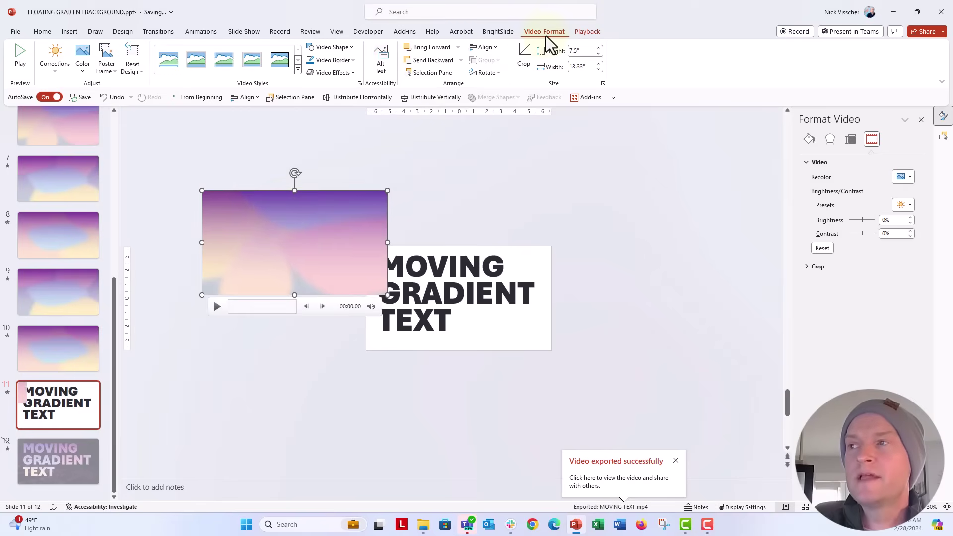
left_click(588, 33)
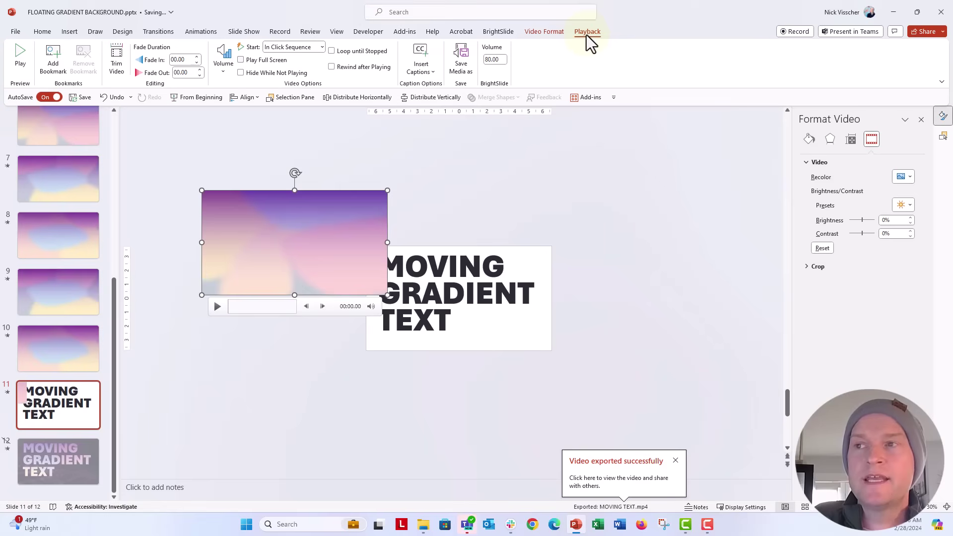
left_click(317, 51)
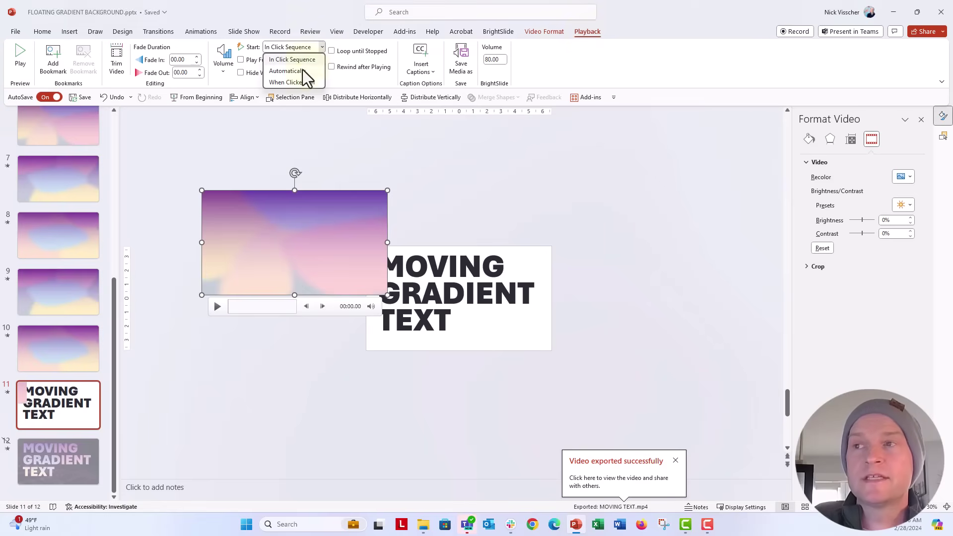
left_click(302, 69)
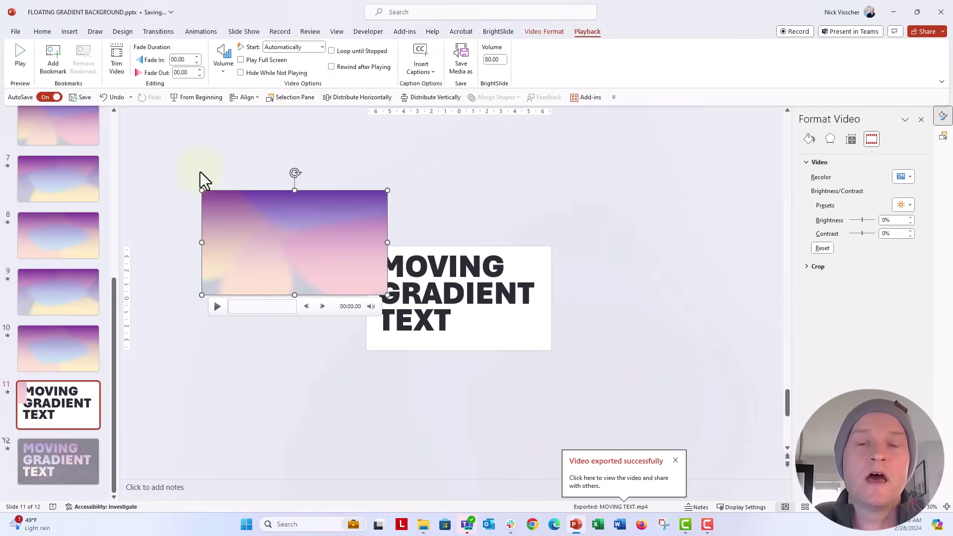
Place the video over the MOVING GRADIENT TEXT box and send it to back.
left_click_drag(213, 206, 374, 261)
right_click(375, 254)
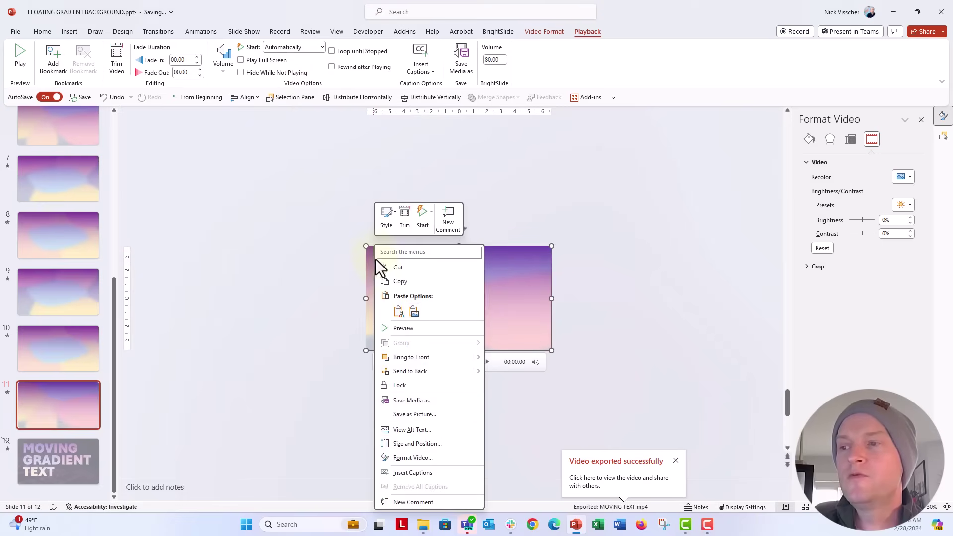
left_click(409, 371)
left_click(290, 305)
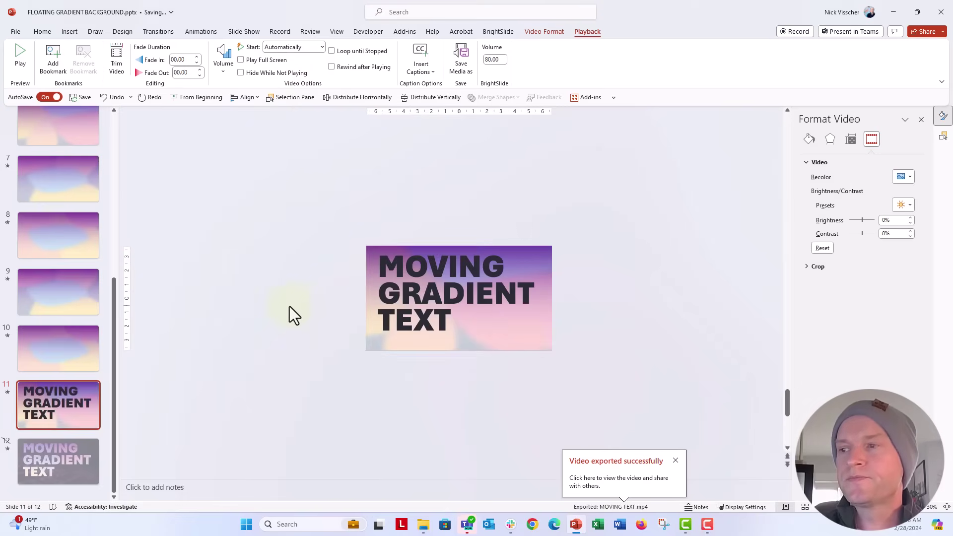
Centre the MOVING GRADIENT TEXT box horizontally and vertically on the slide.
left_click(436, 295)
mouse_move(377, 262)
left_mouse_down()
mouse_move(200, 180)
mouse_move(214, 201)
mouse_move(292, 236)
mouse_move(247, 222)
mouse_move(285, 225)
mouse_move(380, 276)
left_mouse_up()
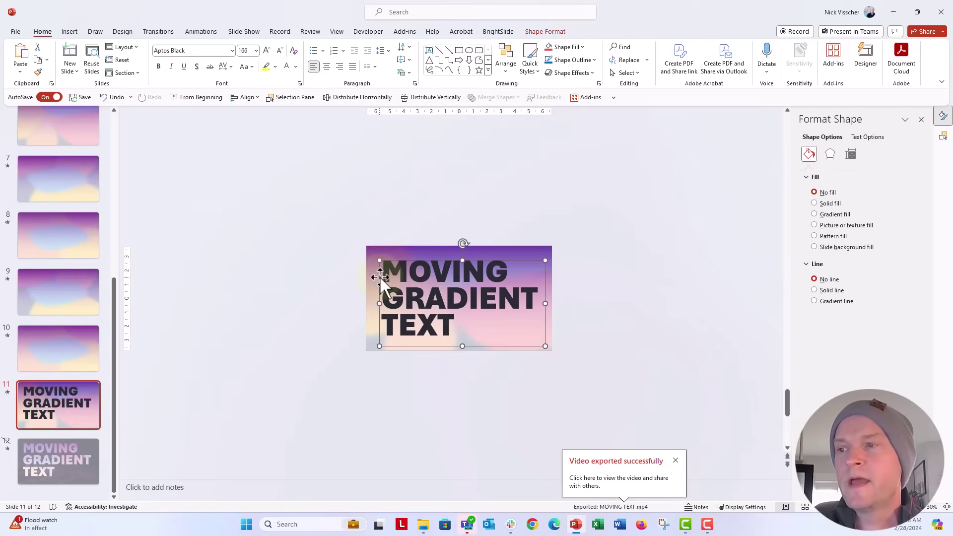
left_click(504, 74)
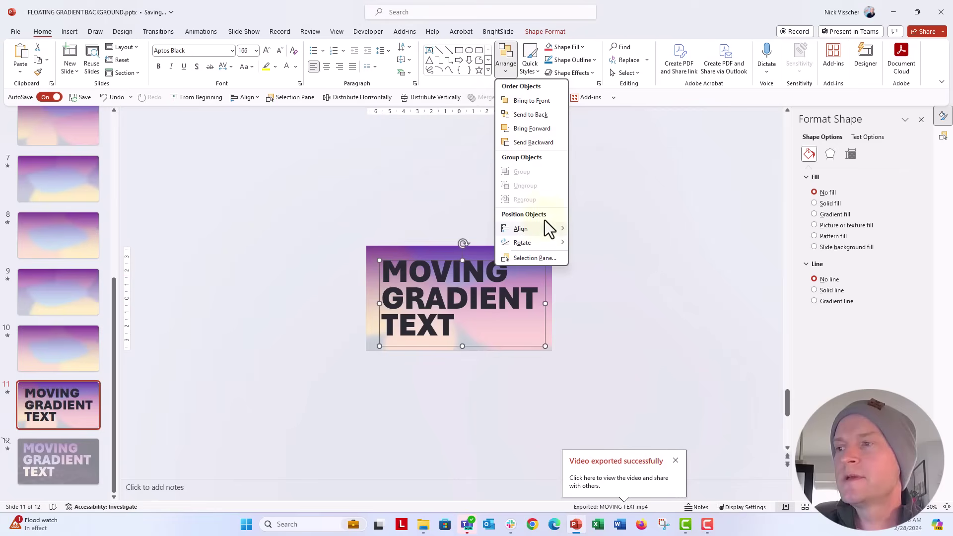
mouse_move(544, 228)
left_click(602, 243)
left_click(504, 74)
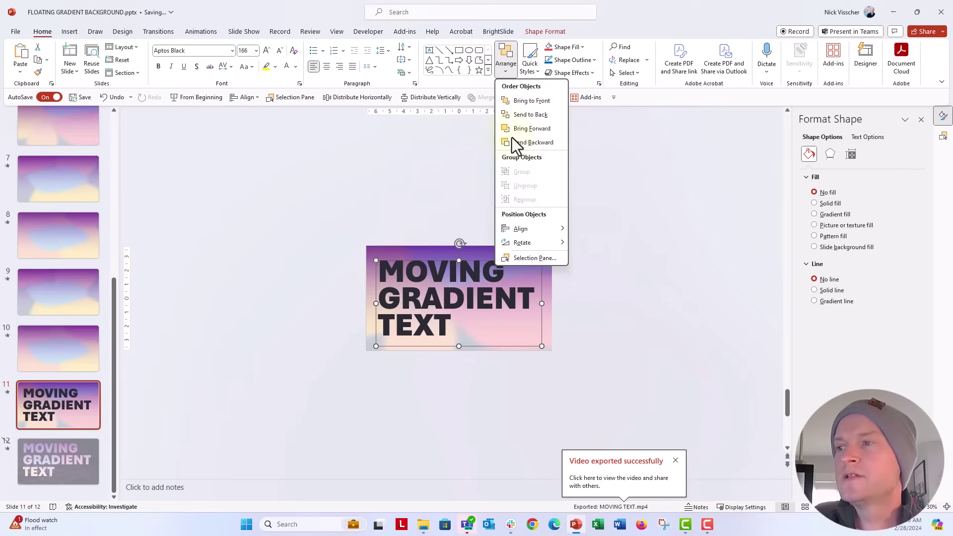
left_click(616, 285)
Select the video and the text box together.
left_click(323, 320)
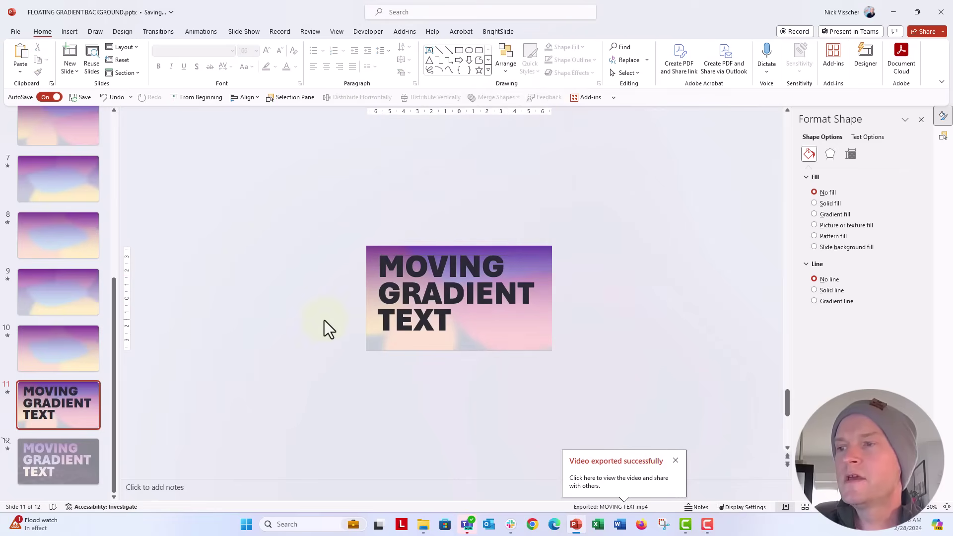
left_click(367, 247)
left_click(382, 263, "shift")
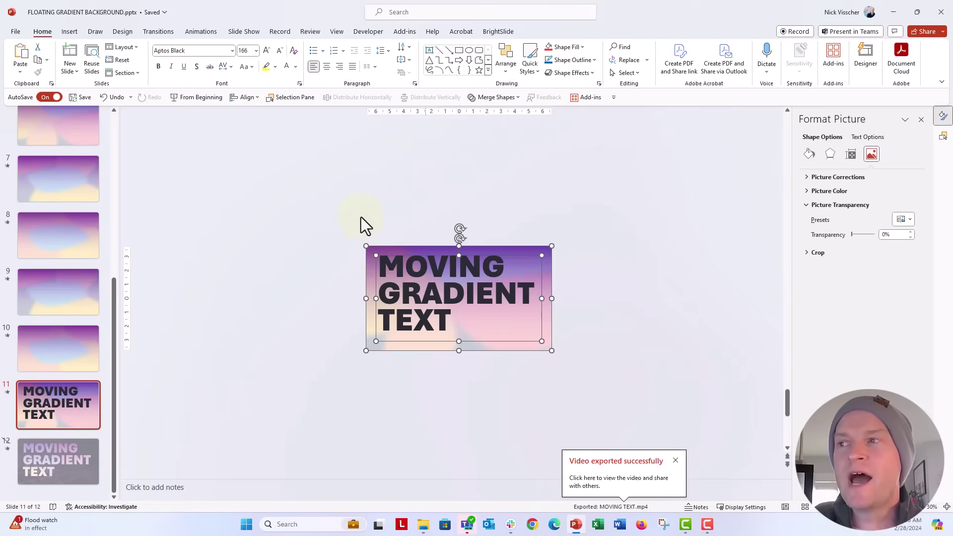
Intersect the video with the MOVING GRADIENT TEXT letters and play the result.
left_click(516, 98)
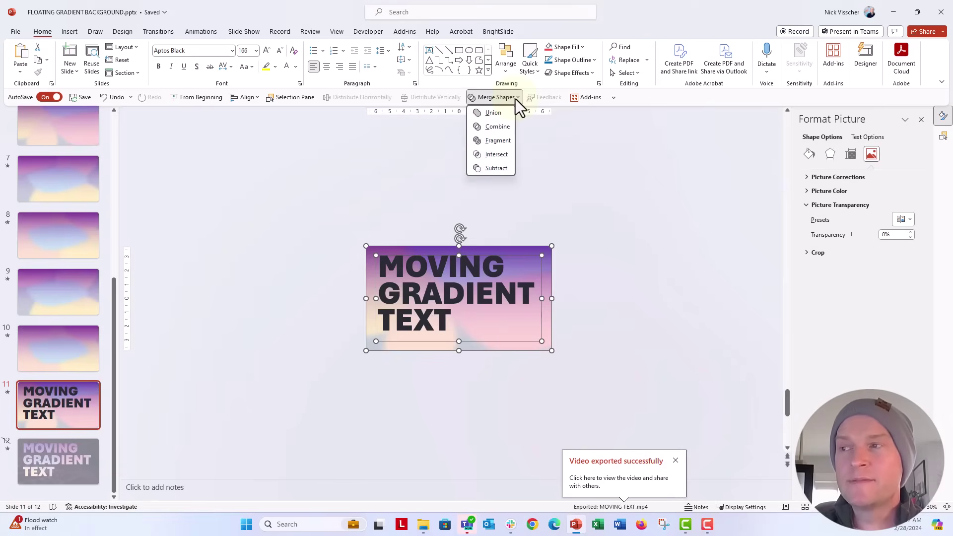
left_click(495, 154)
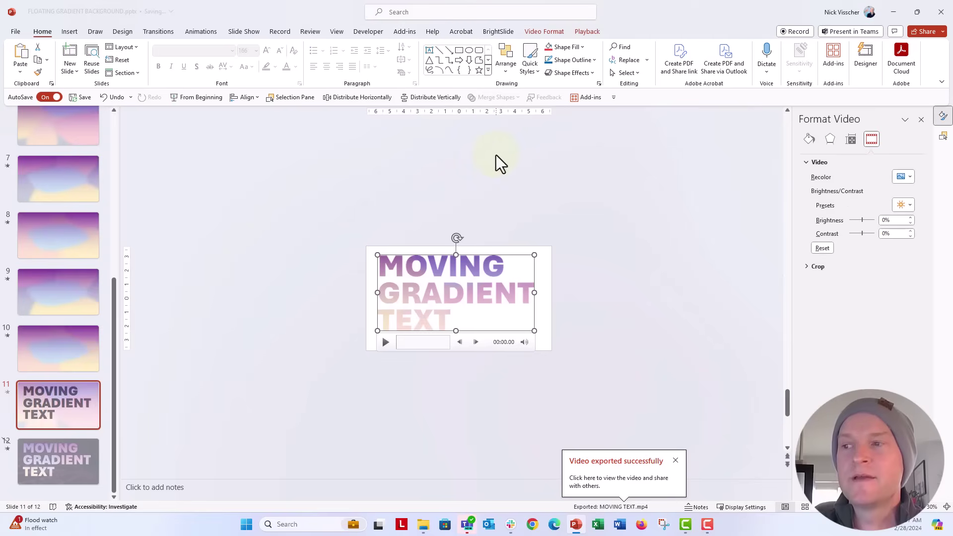
left_click(385, 342)
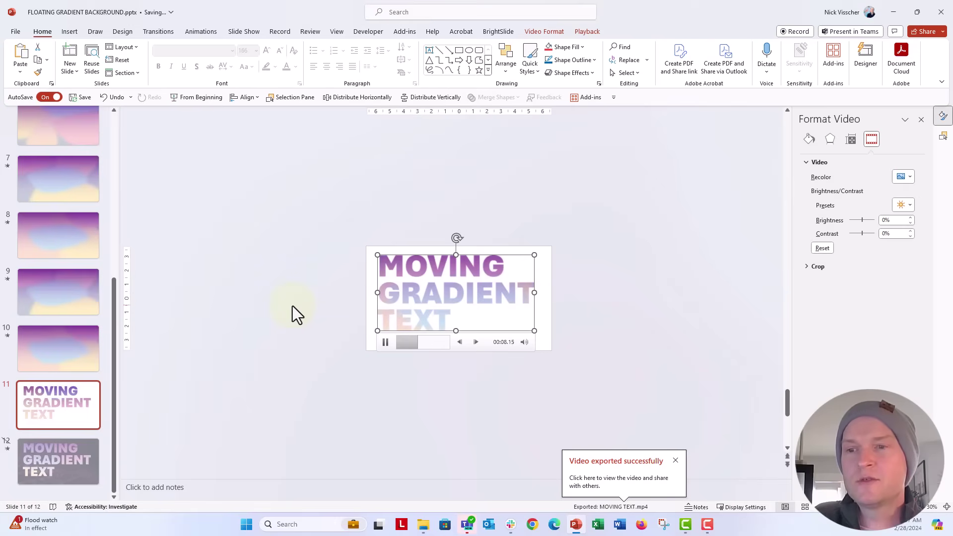
Set slide 11's background colour to Dark Blue in Format Background.
left_click(367, 249)
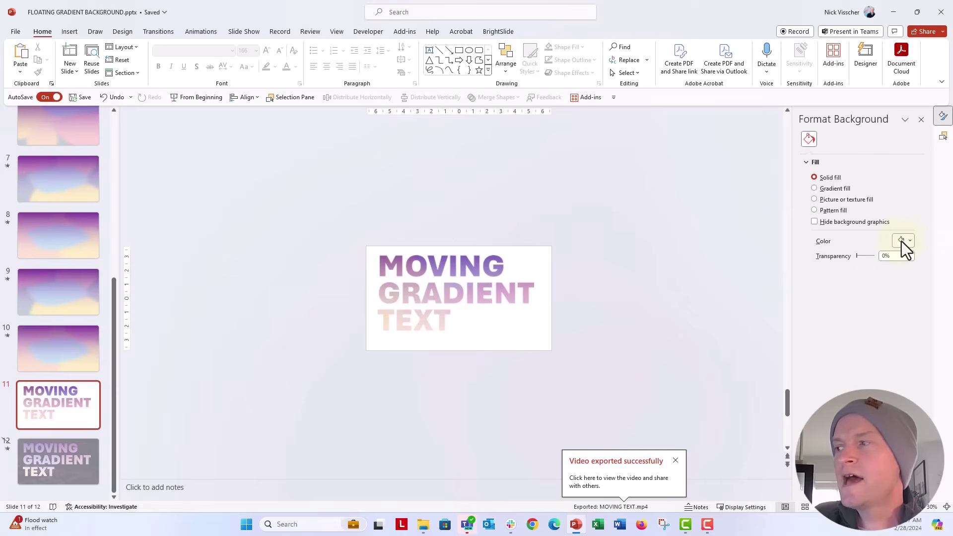
left_click(901, 241)
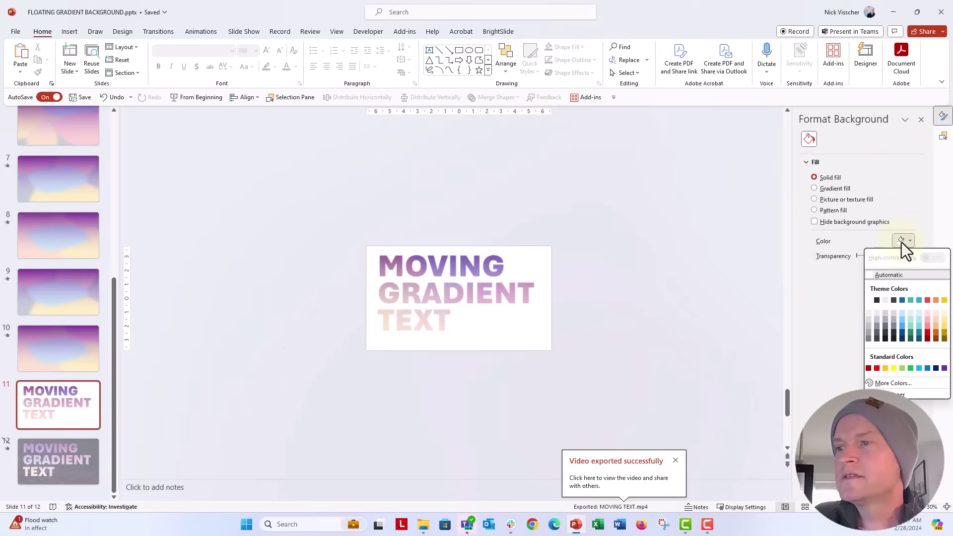
left_click(935, 368)
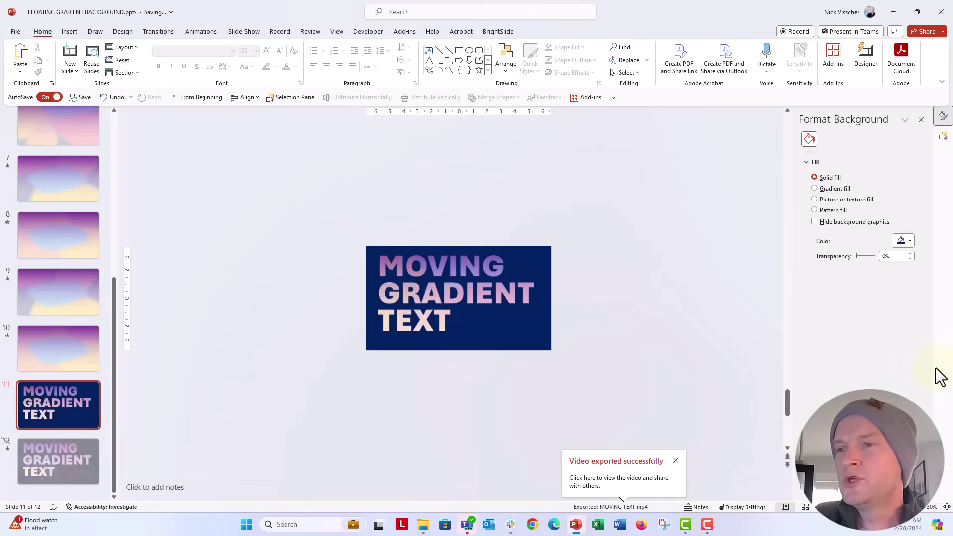
Insert the glowing purple grid stock image found by searching 'PURPLE ABSTRACT'.
left_click(68, 31)
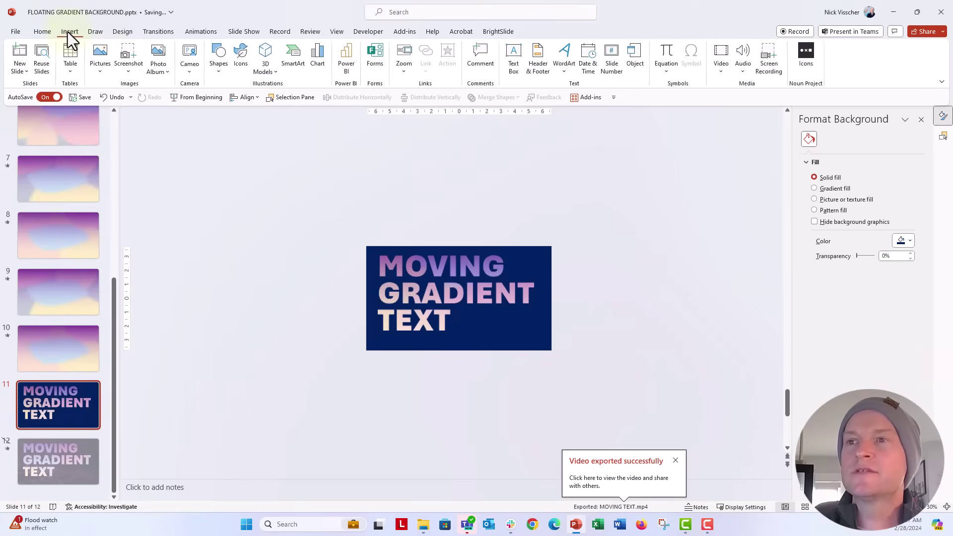
left_click(102, 71)
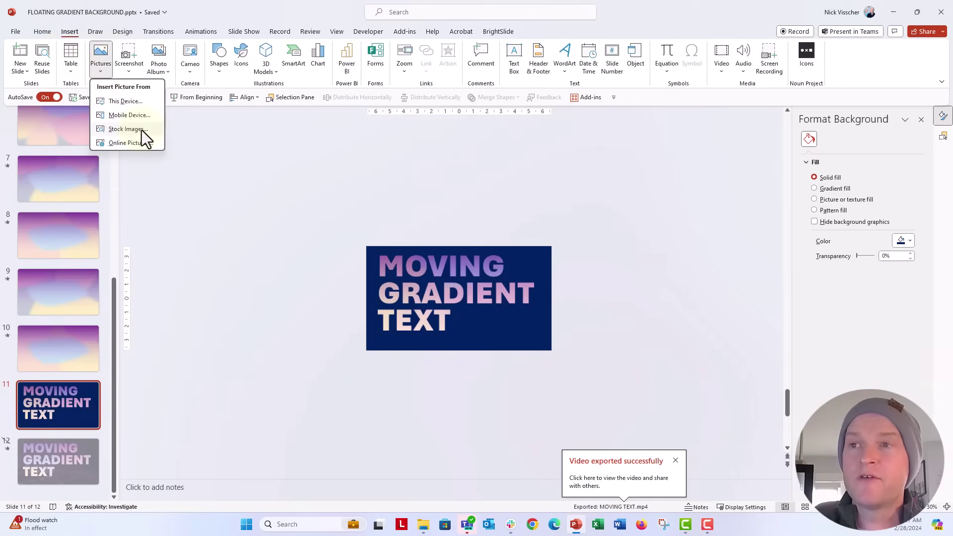
left_click(141, 130)
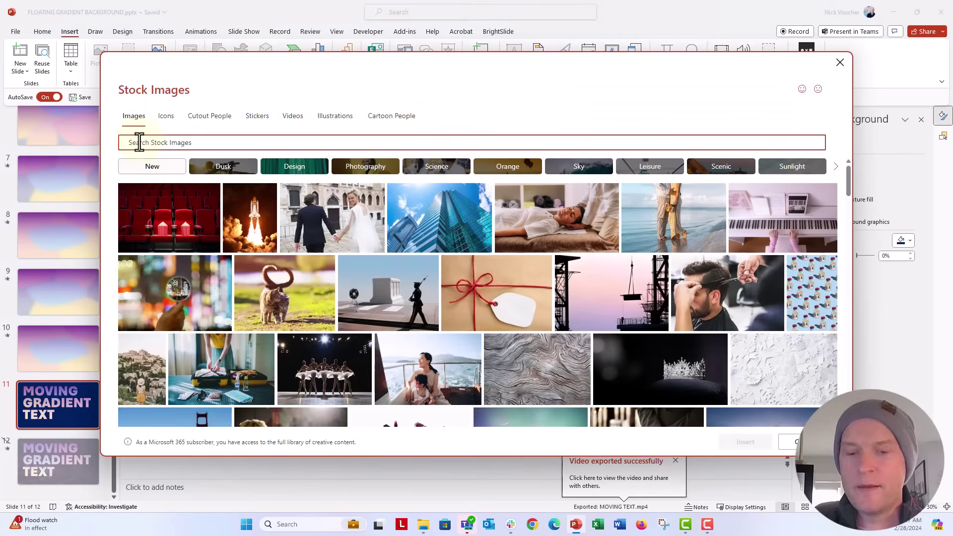
type("PURP")
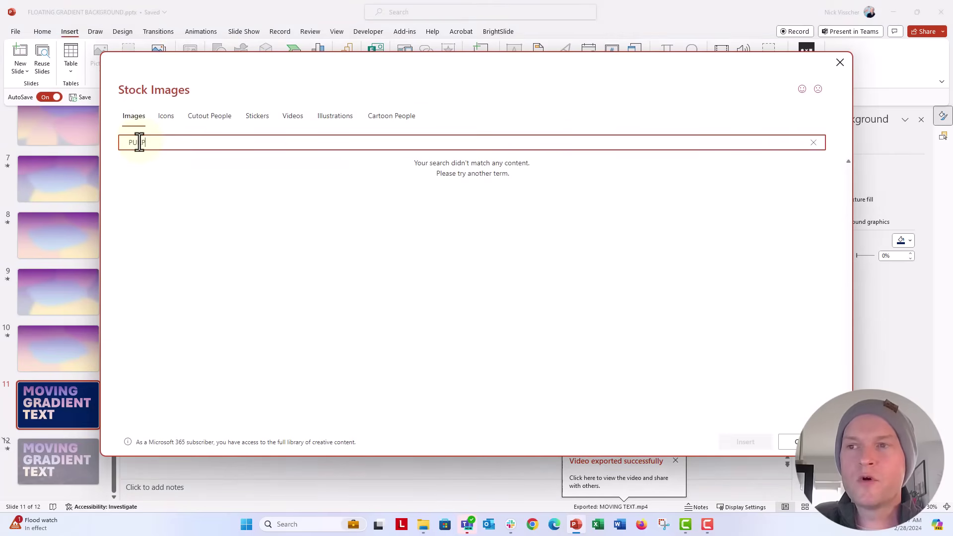
type("LE ABST")
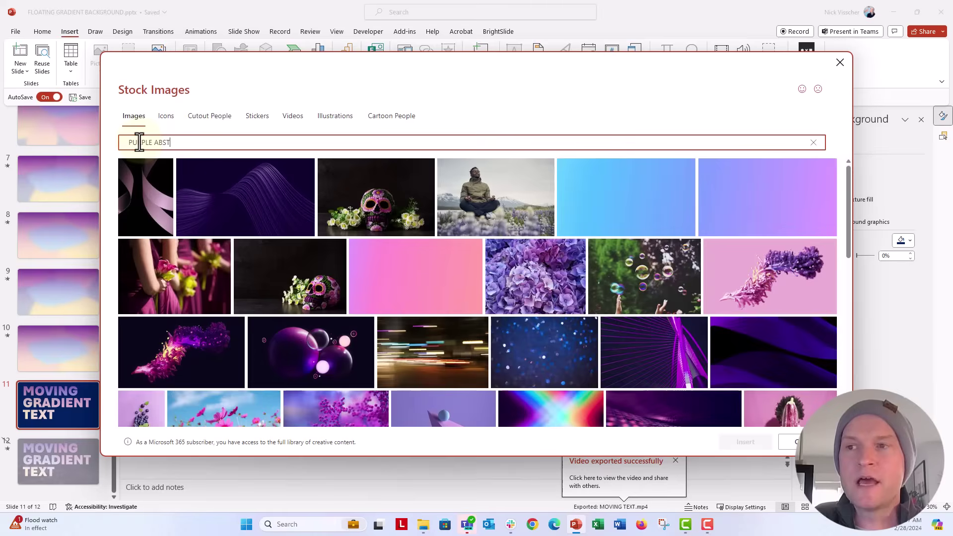
type("RACT")
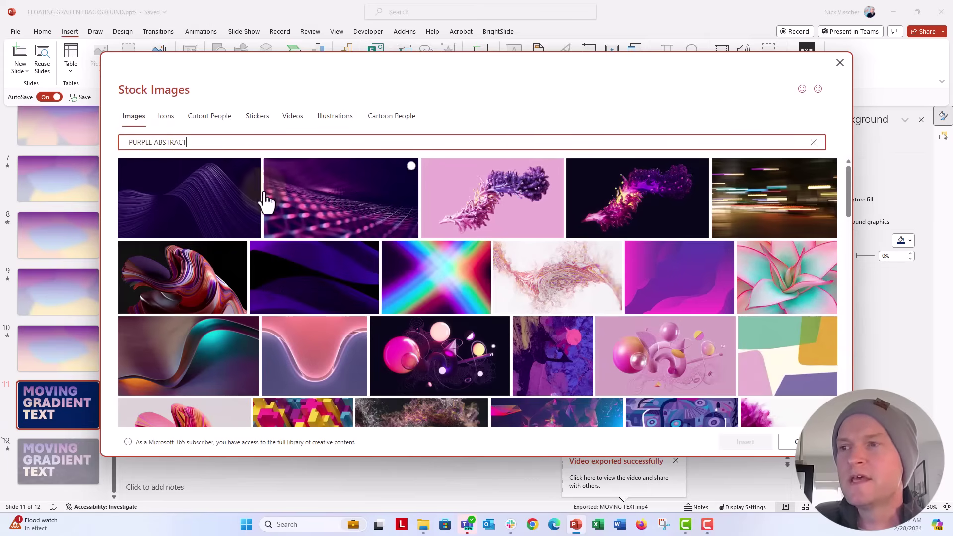
left_click(308, 217)
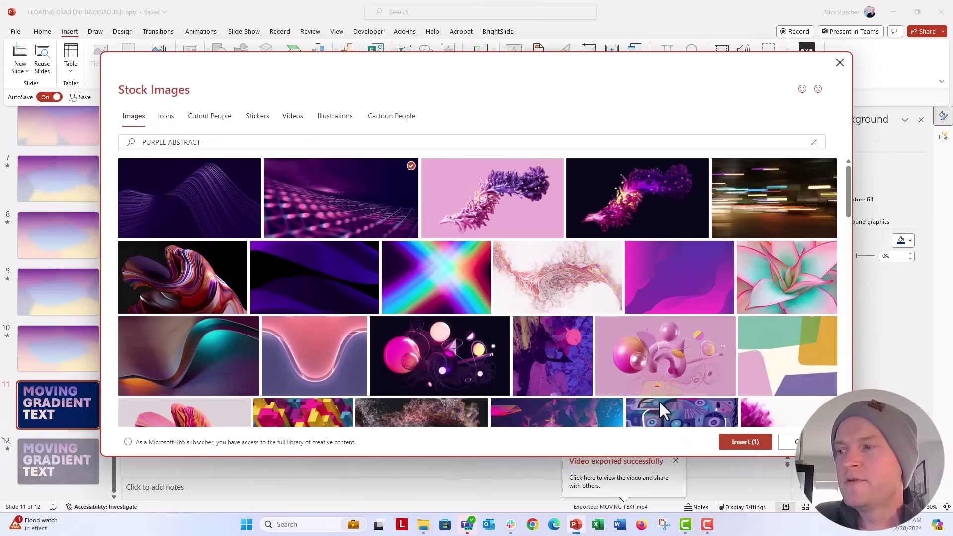
left_click(739, 442)
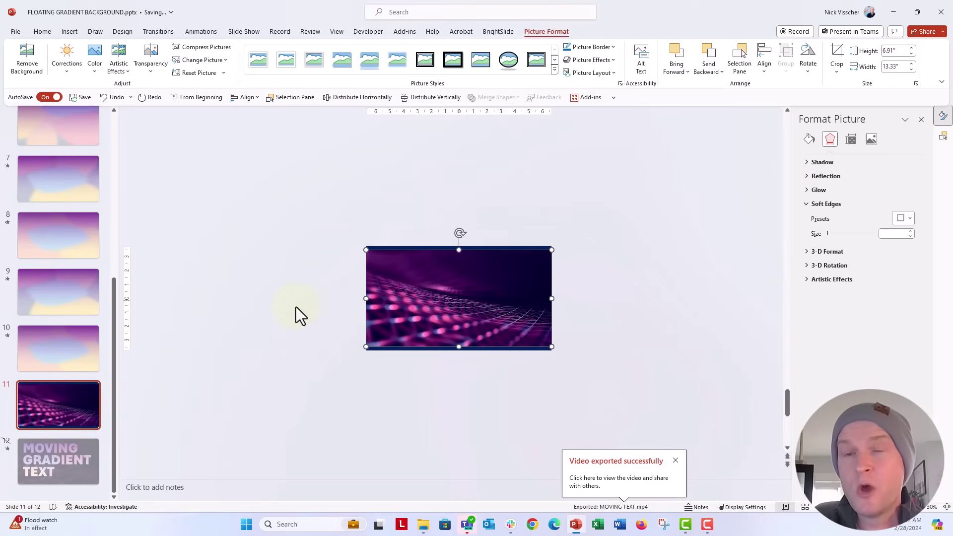
Resize the purple photo with BrightSlide Match Size to fill the slide and send it to back.
left_click(496, 32)
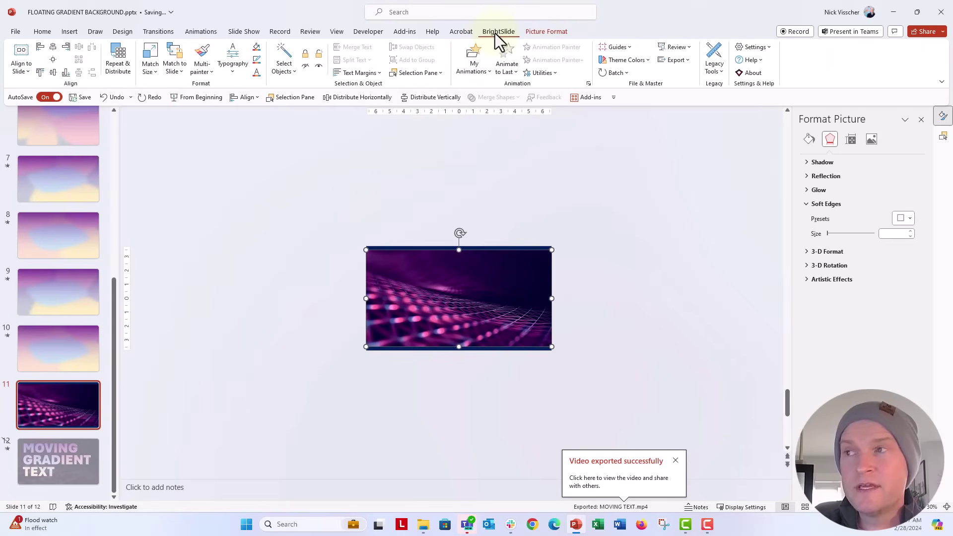
left_click(151, 50)
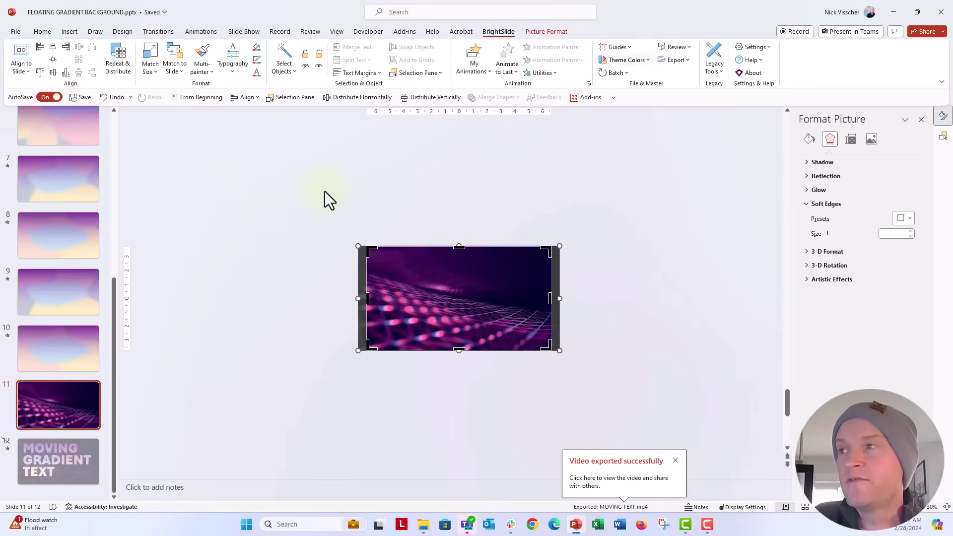
left_click(546, 31)
left_click(836, 55)
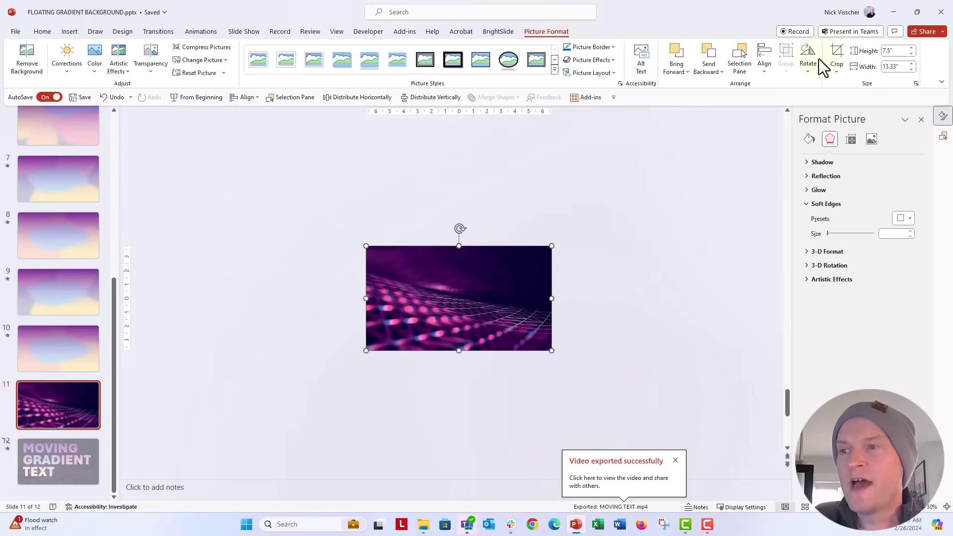
right_click(368, 248)
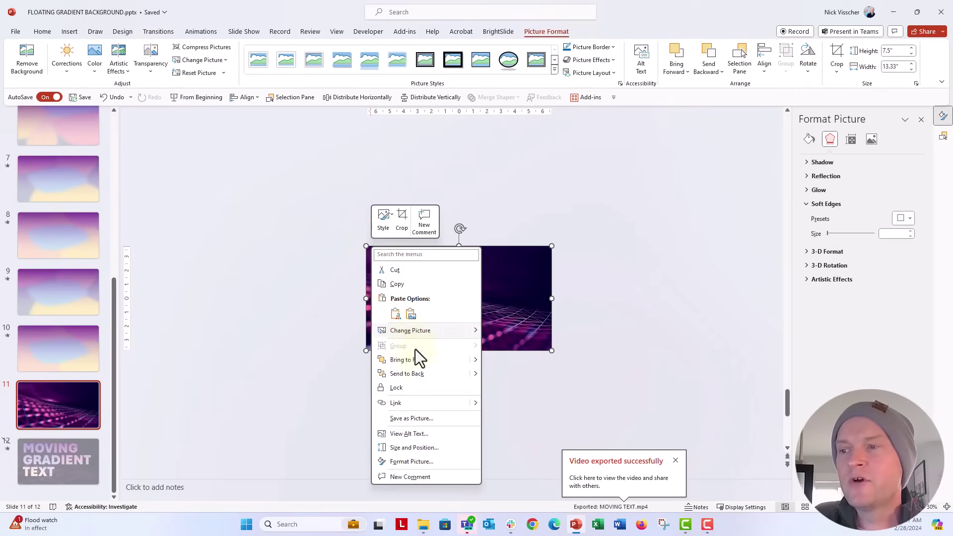
left_click(427, 376)
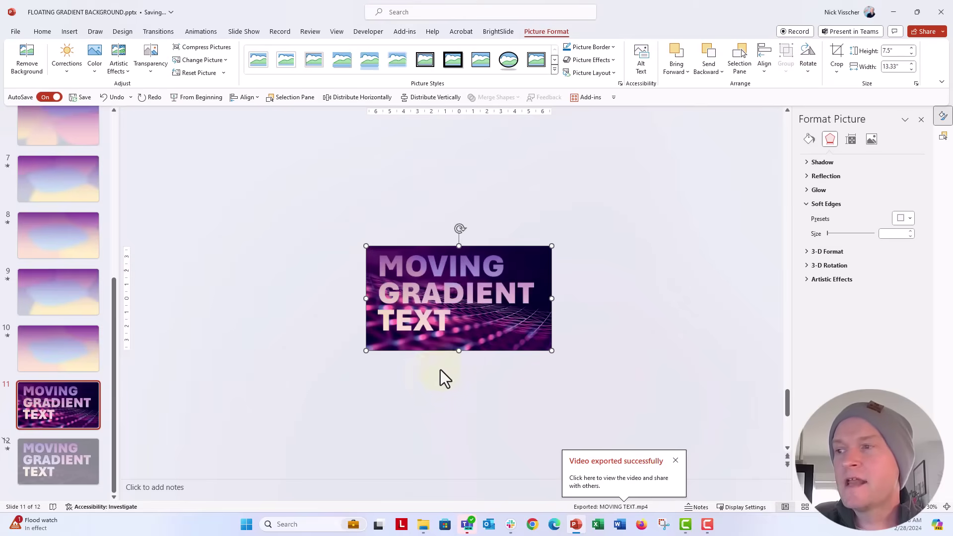
Set the purple photo's picture transparency to 60%.
left_click(871, 141)
double_click(889, 219)
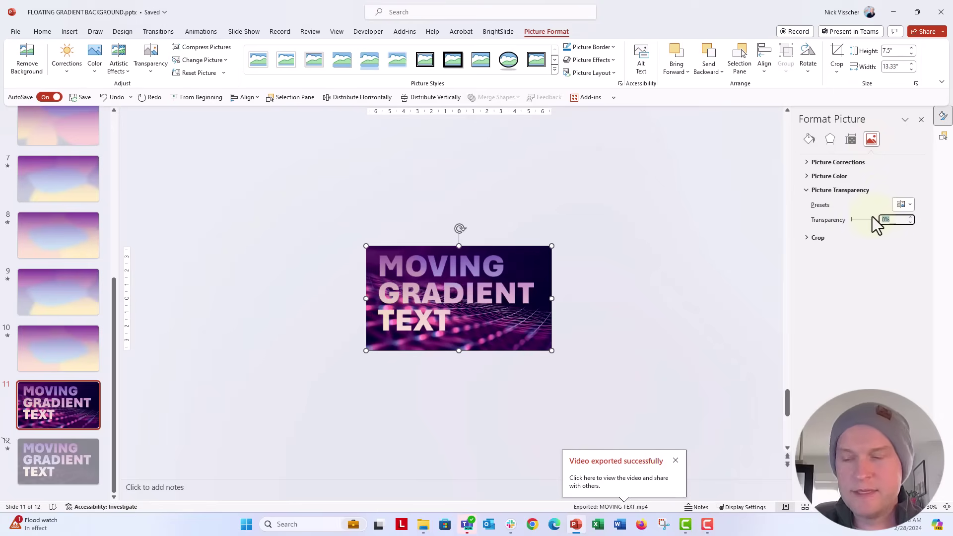
type("60")
key("Return")
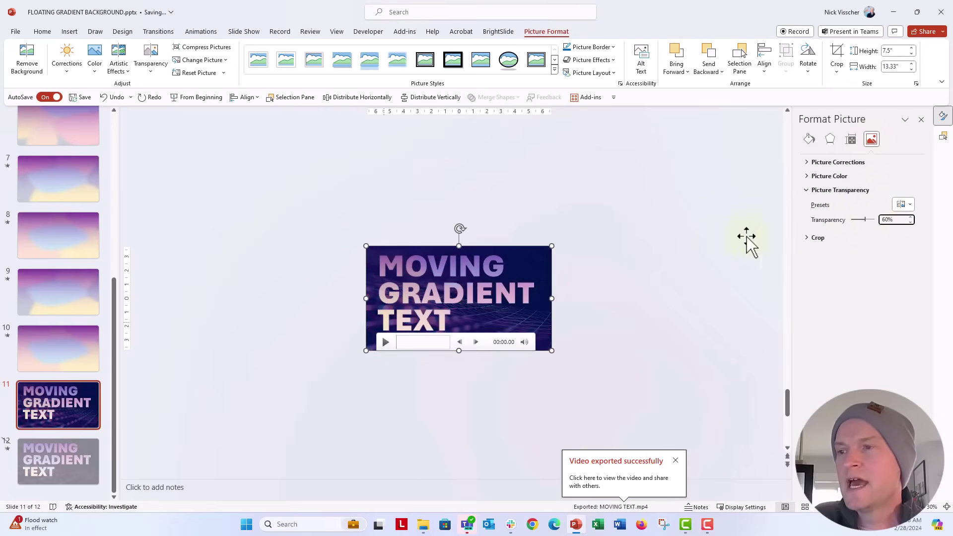
left_click(332, 303)
left_click(395, 264)
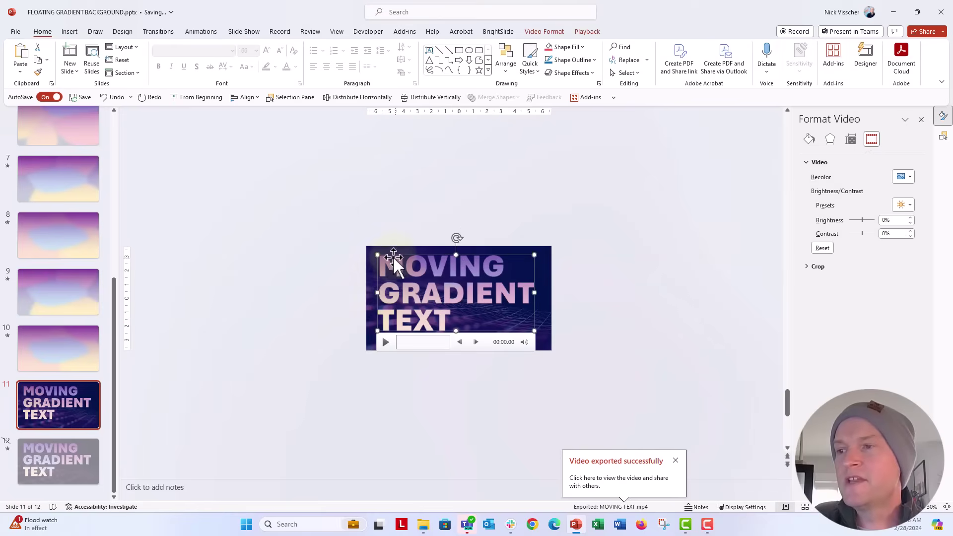
Set the gradient text video's playback Start option to Automatically.
left_click(588, 31)
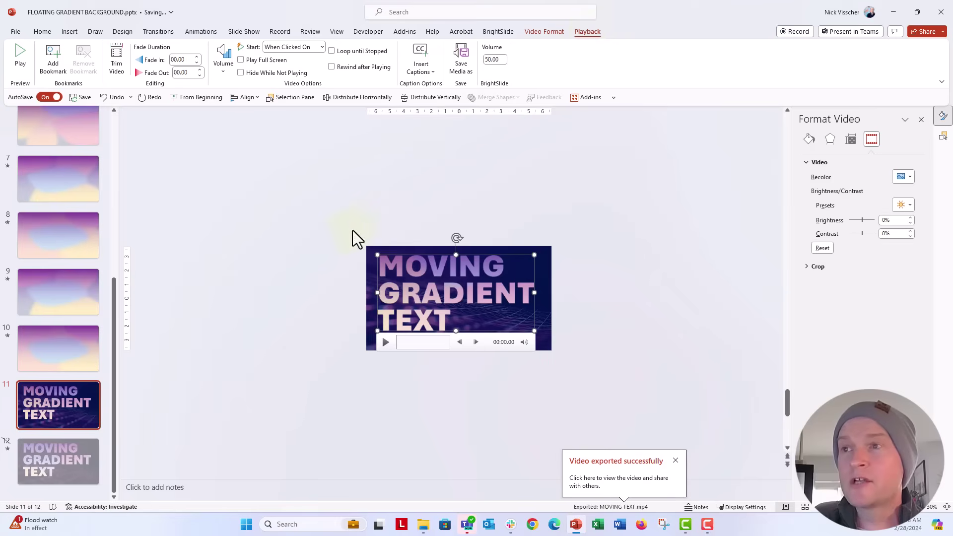
left_click(321, 47)
left_click(311, 70)
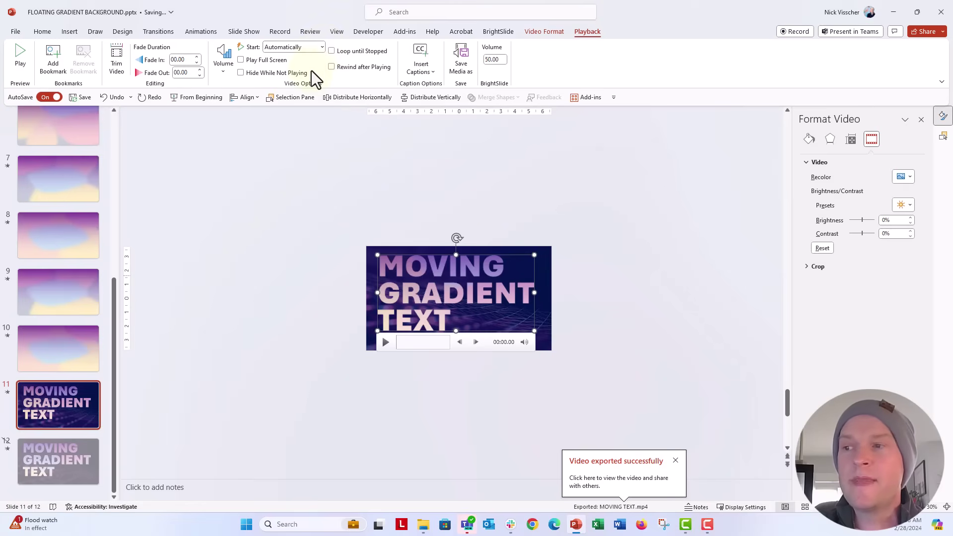